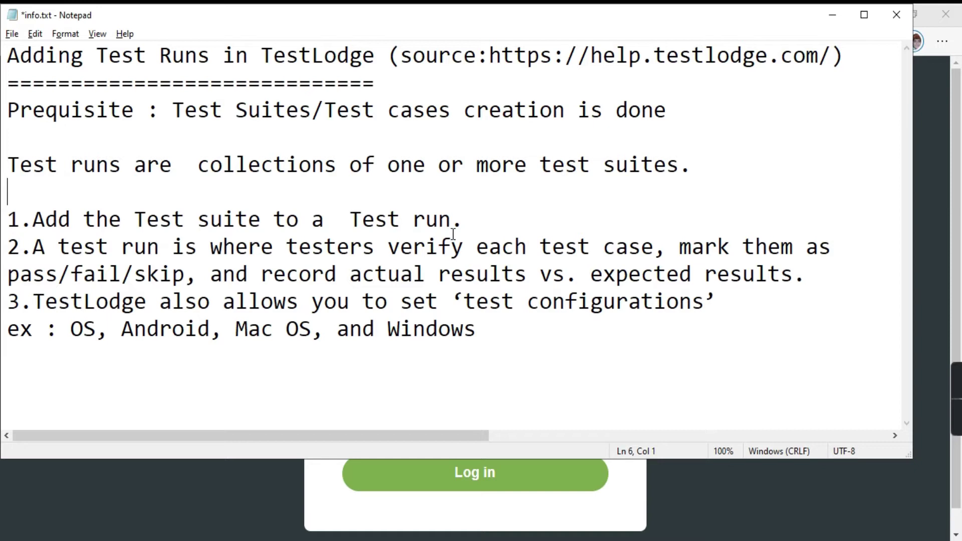
# Step: Log in to TestLodge with the prefilled credentials and open the Retail Application Project
pyautogui.click(832, 14)
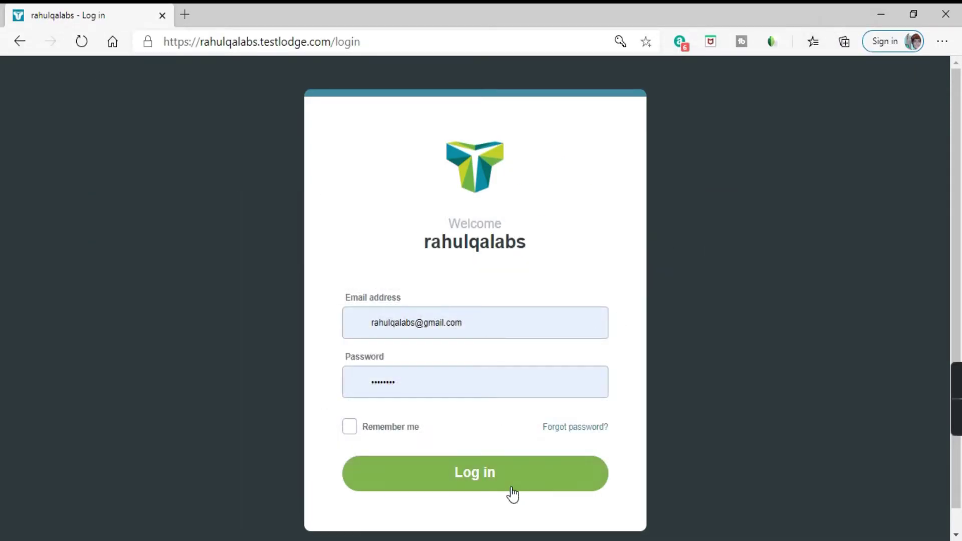
pyautogui.click(456, 488)
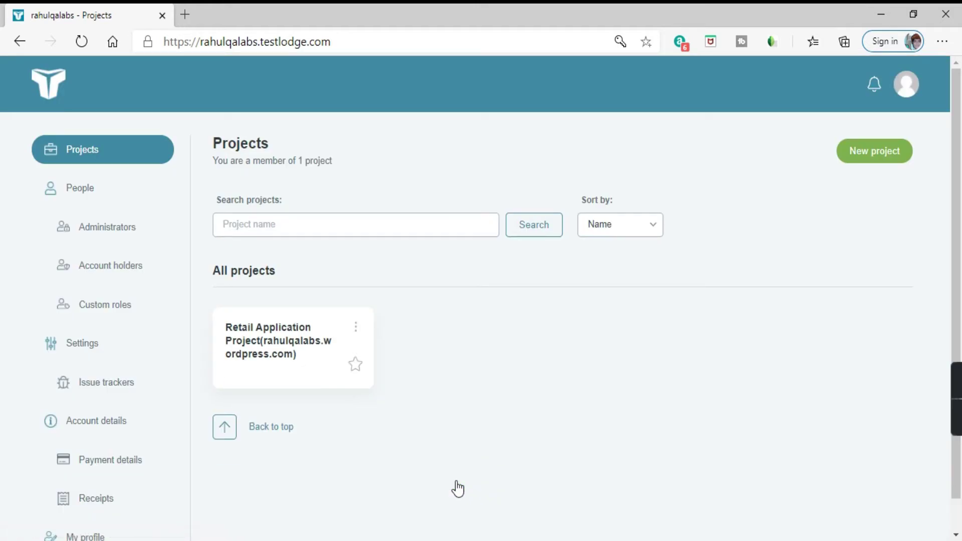
pyautogui.click(272, 350)
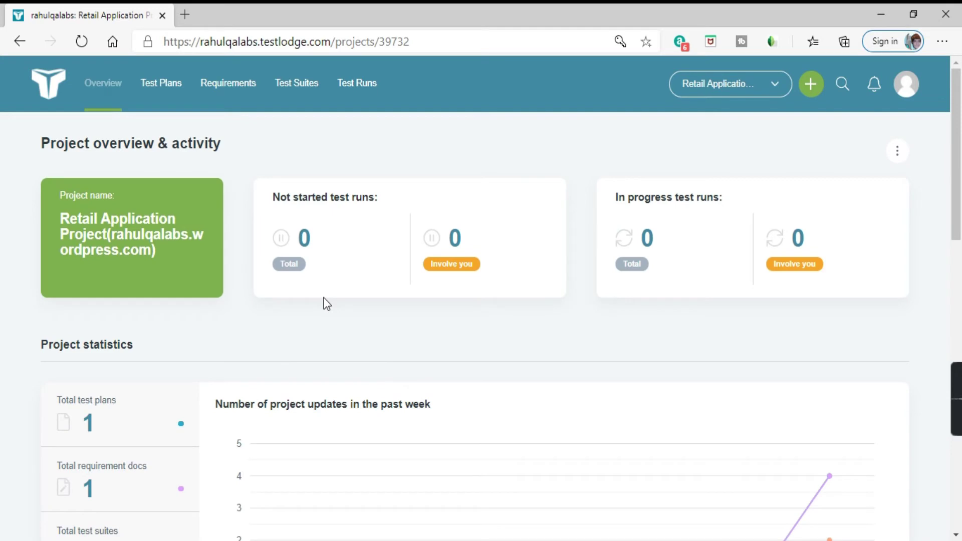
# Step: Examine the project statistics for total test plans, requirement docs, test suites and test runs
pyautogui.scroll(-4, 327, 304)
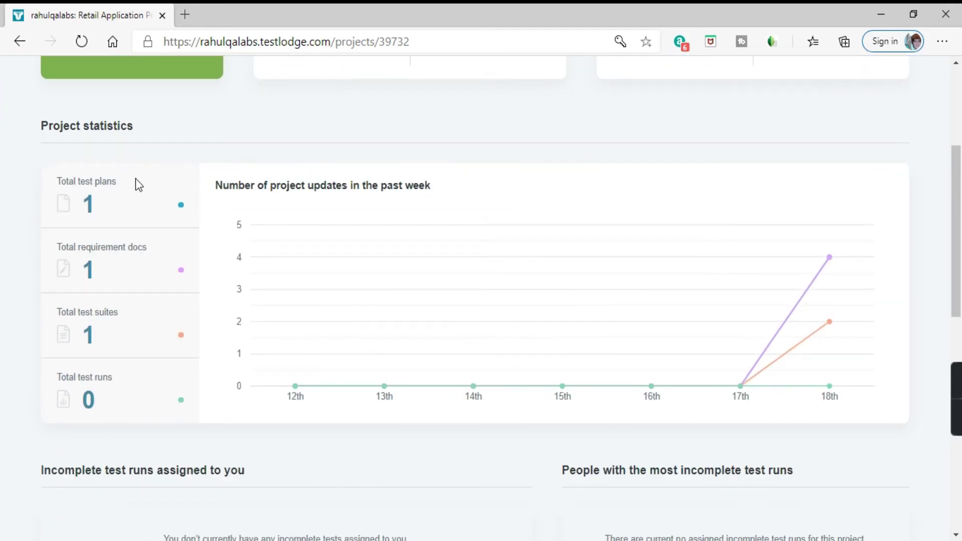
pyautogui.moveTo(102, 203); pyautogui.dragTo(67, 194)
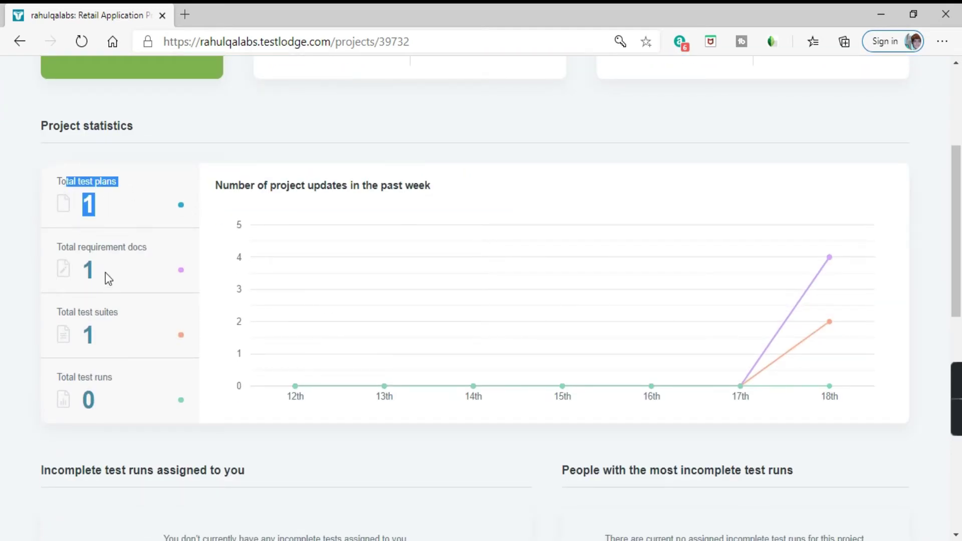
pyautogui.moveTo(105, 273); pyautogui.dragTo(72, 247)
pyautogui.moveTo(102, 338); pyautogui.dragTo(64, 308)
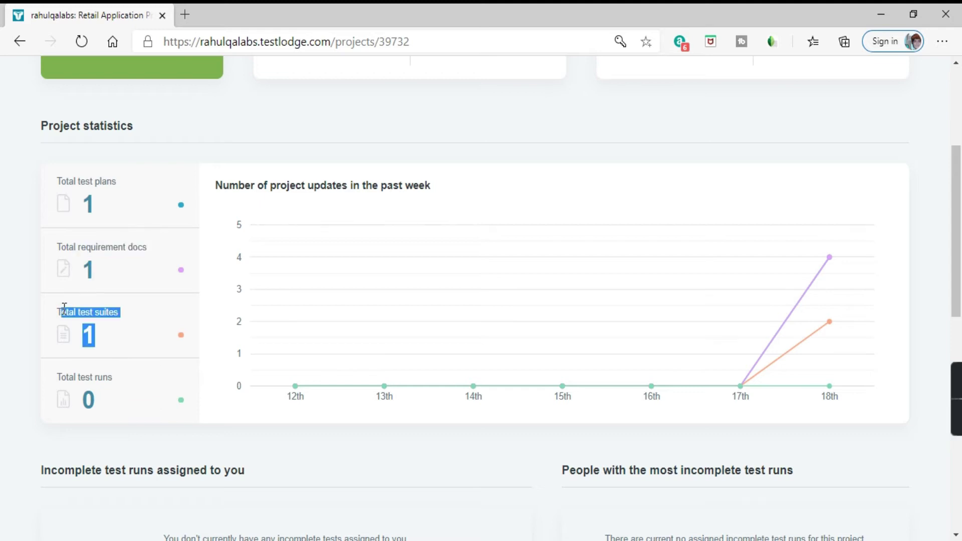
pyautogui.click(111, 341)
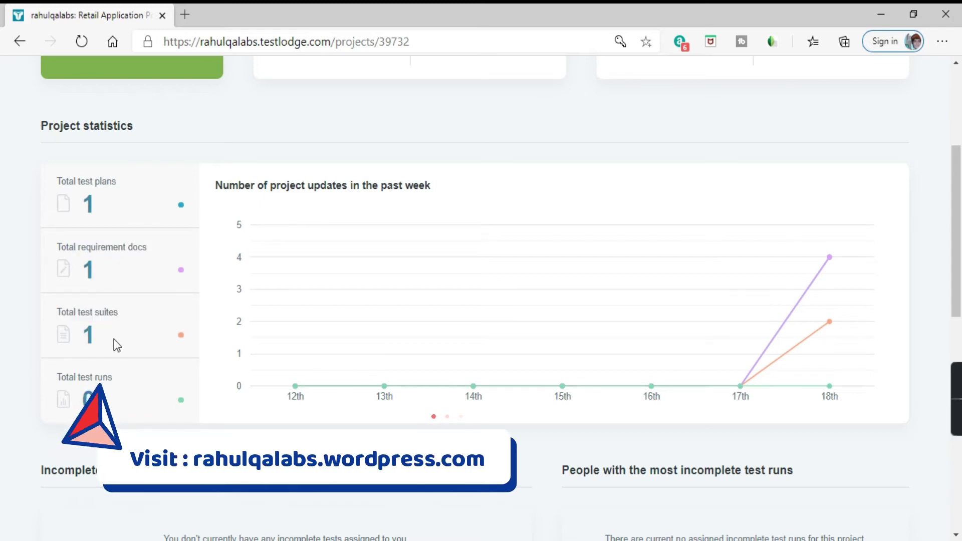
pyautogui.moveTo(107, 335); pyautogui.dragTo(57, 308)
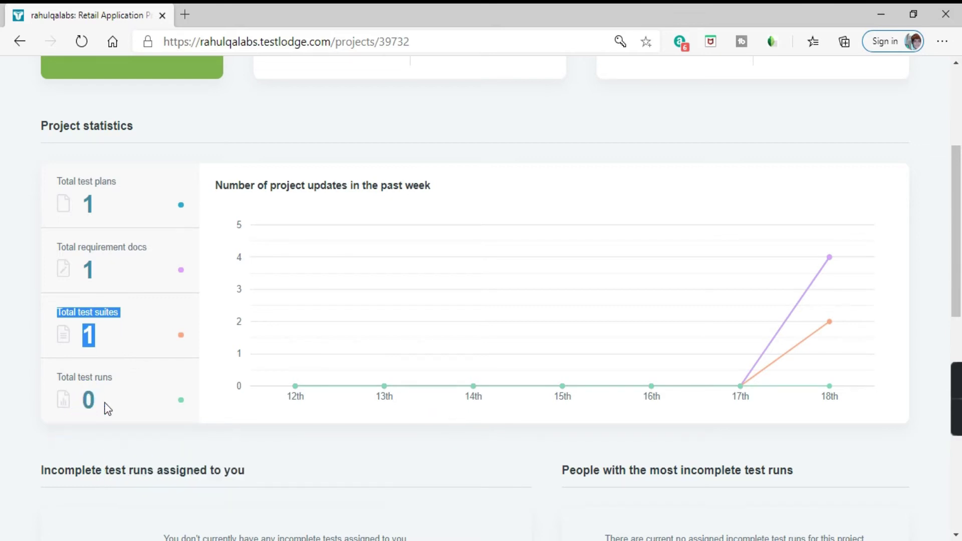
pyautogui.moveTo(107, 410); pyautogui.dragTo(56, 369)
pyautogui.scroll(5, 283, 360)
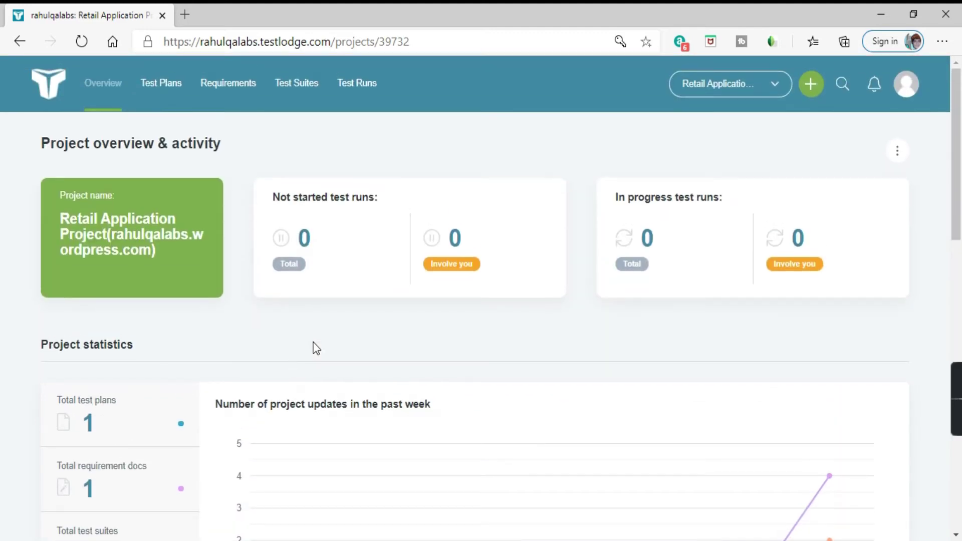
# Step: Start a new test run named Run1 and link it to the test plan Retail Application Test Plan V0.1
pyautogui.click(814, 92)
pyautogui.click(703, 266)
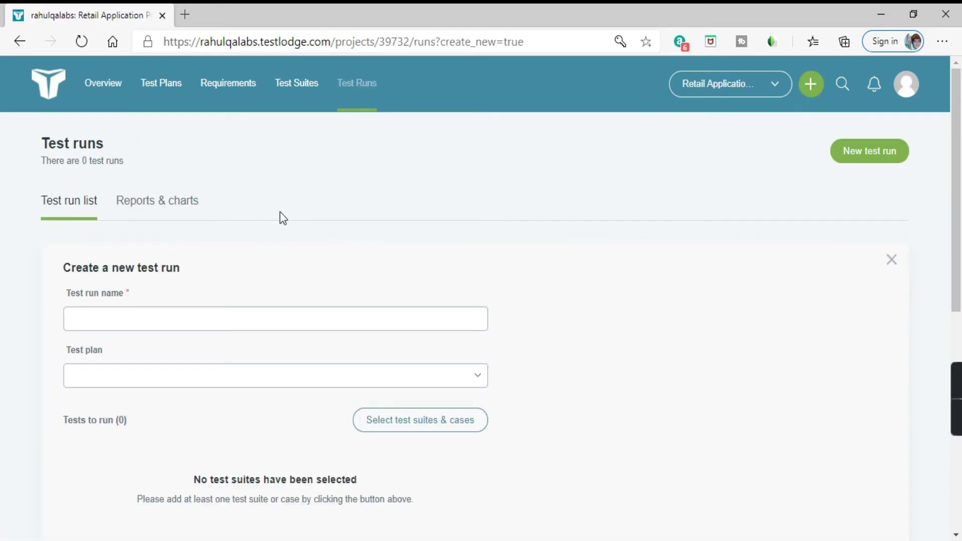
pyautogui.click(119, 317)
pyautogui.write('Run1')
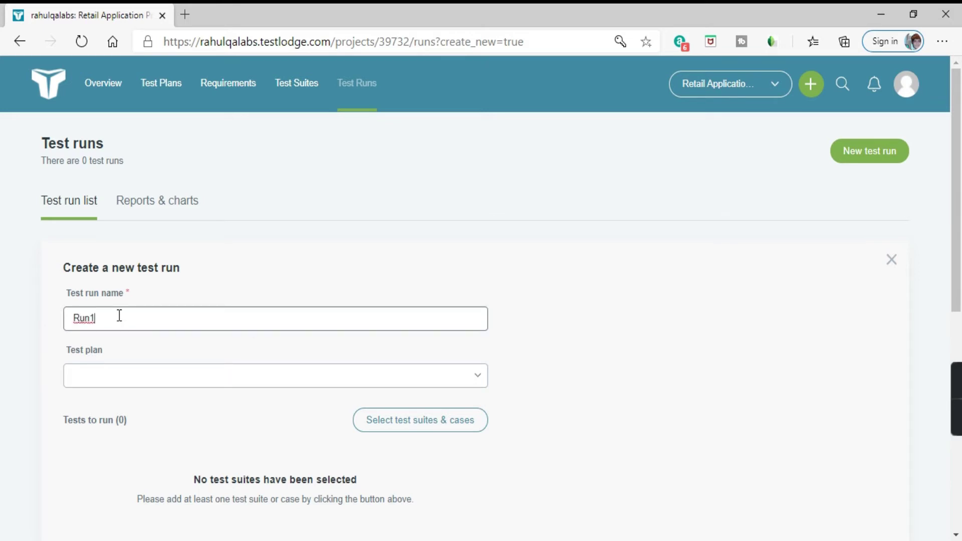
pyautogui.click(131, 381)
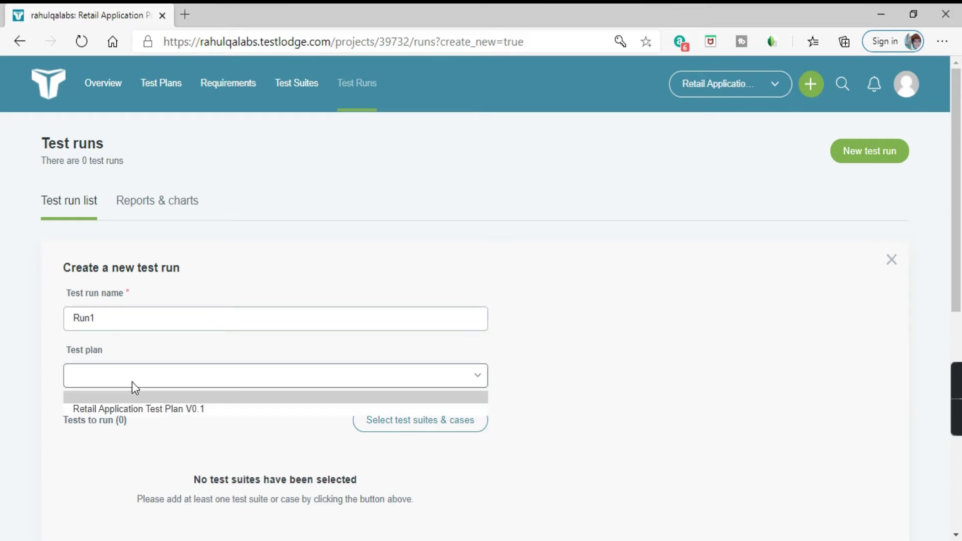
pyautogui.click(194, 407)
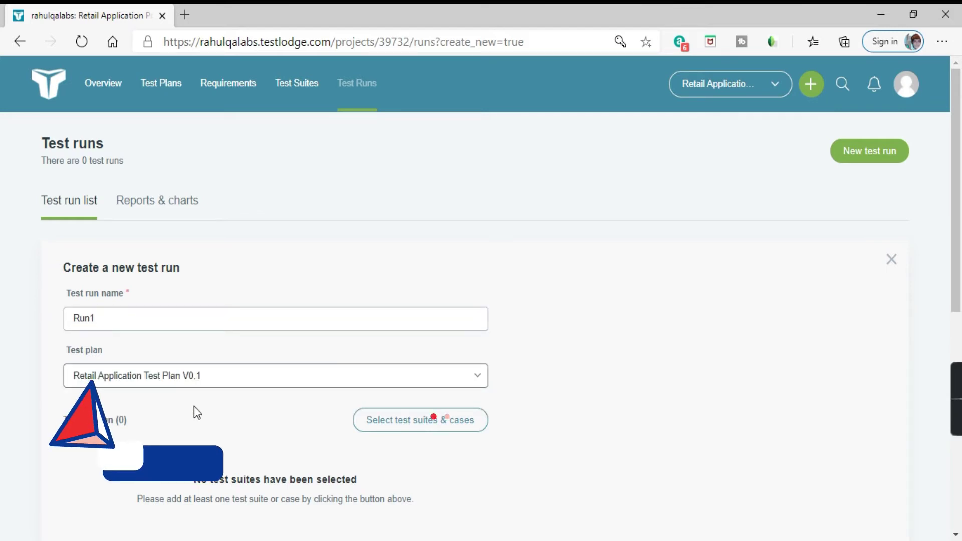
# Step: Add Retail Test Suite1 to the tests to run and check it among the selected tests
pyautogui.scroll(-2, 227, 331)
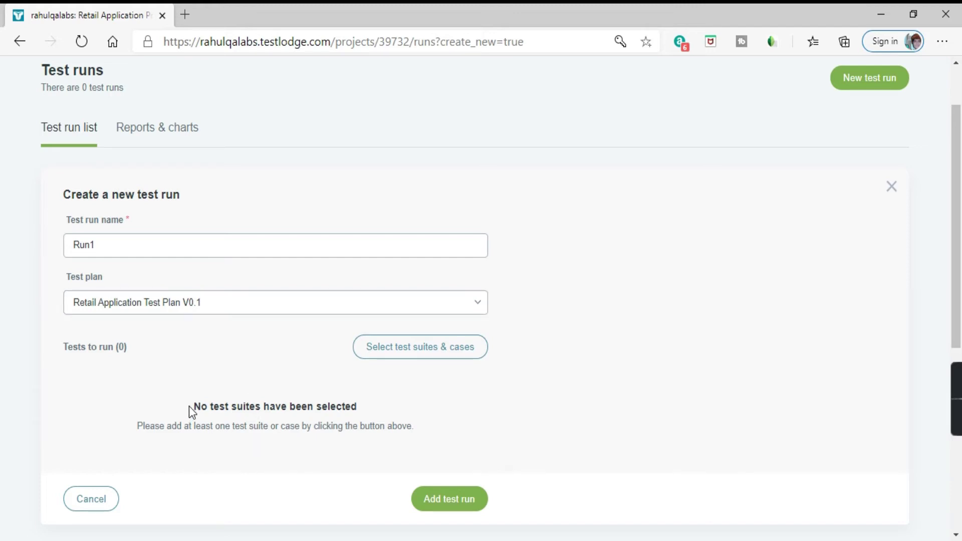
pyautogui.moveTo(189, 406); pyautogui.dragTo(366, 415)
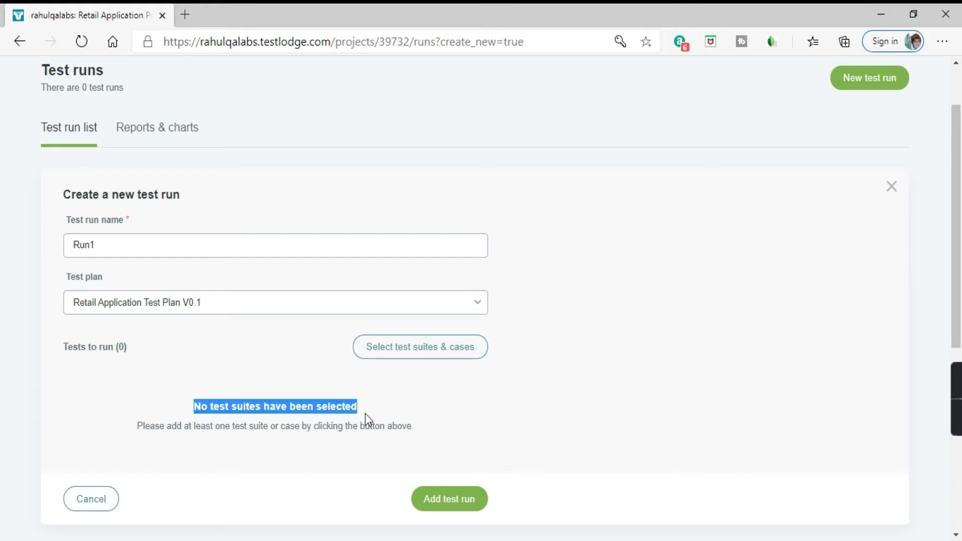
pyautogui.click(412, 360)
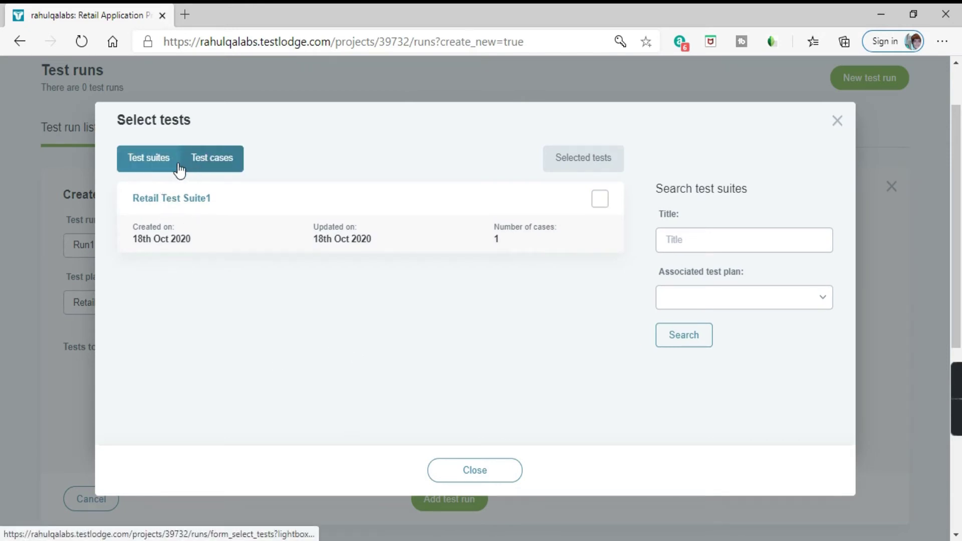
pyautogui.click(211, 162)
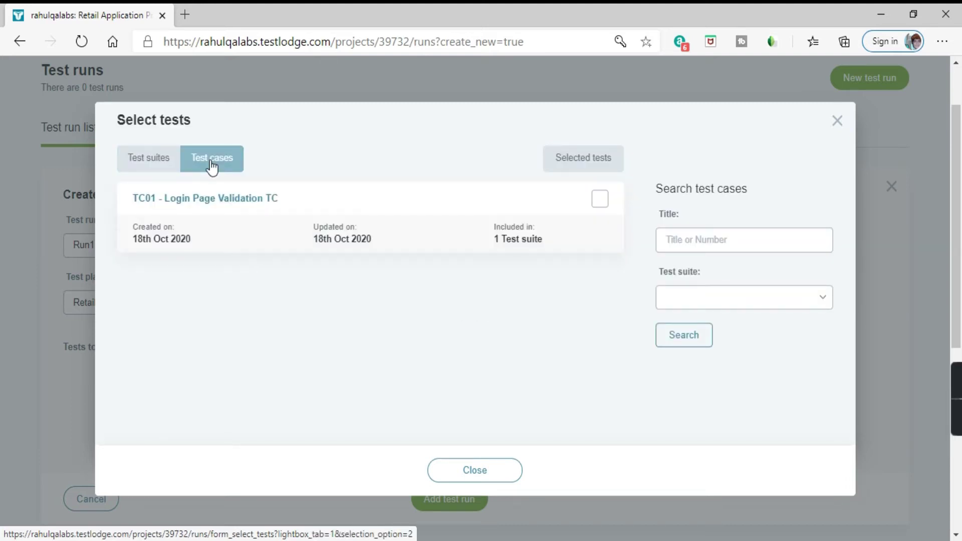
pyautogui.click(154, 160)
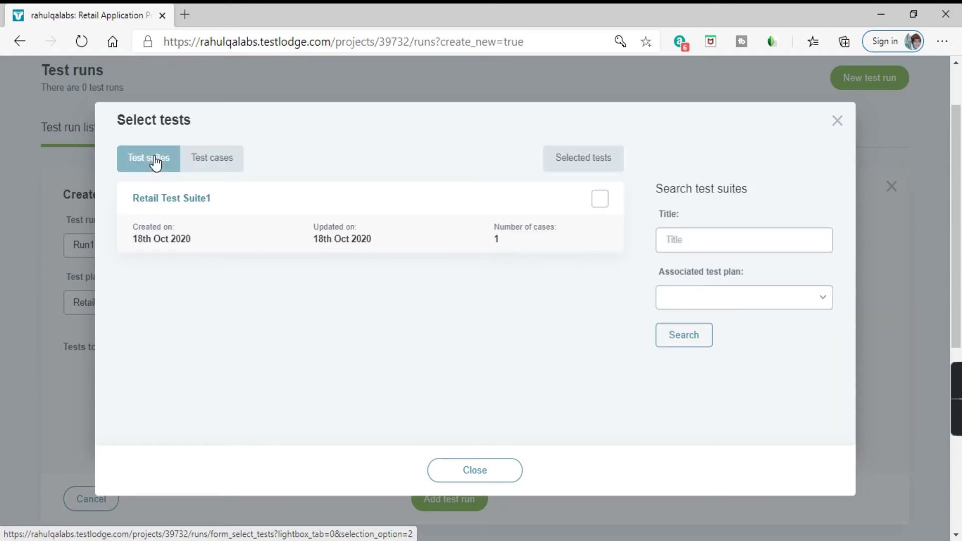
pyautogui.click(209, 160)
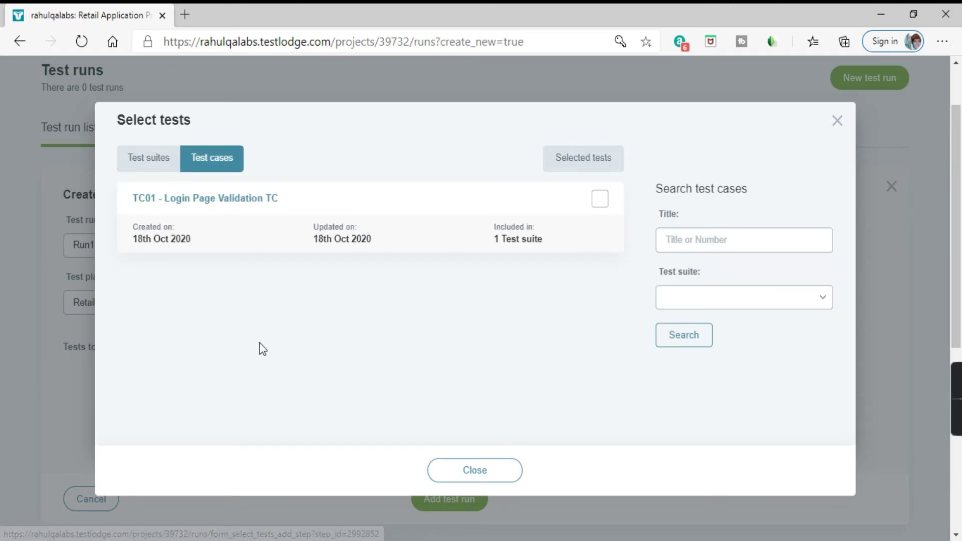
pyautogui.click(148, 158)
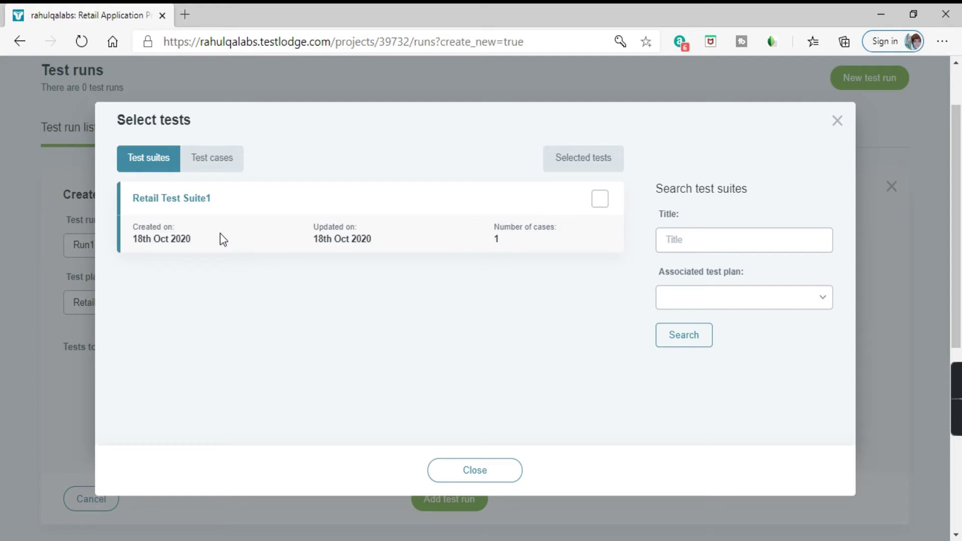
pyautogui.click(155, 210)
pyautogui.click(596, 202)
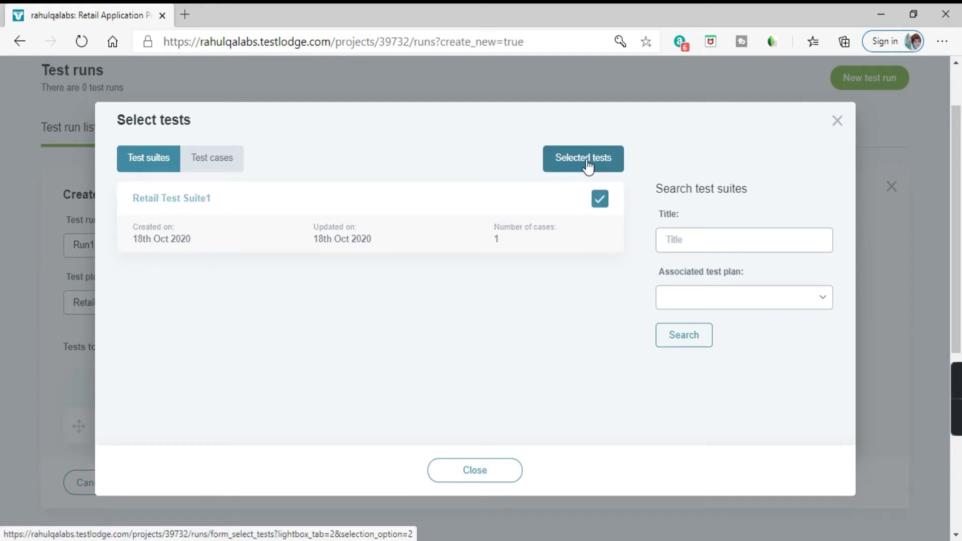
pyautogui.click(588, 167)
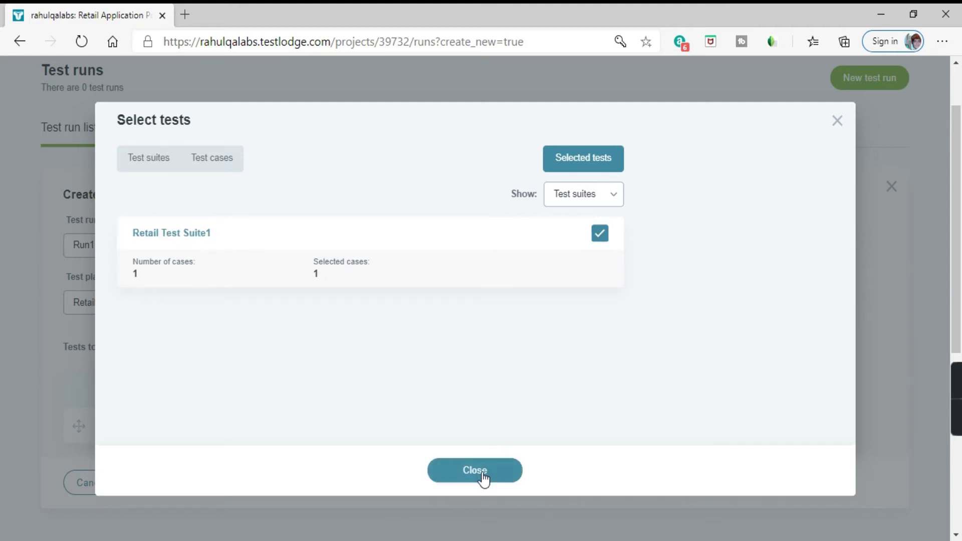
pyautogui.click(459, 476)
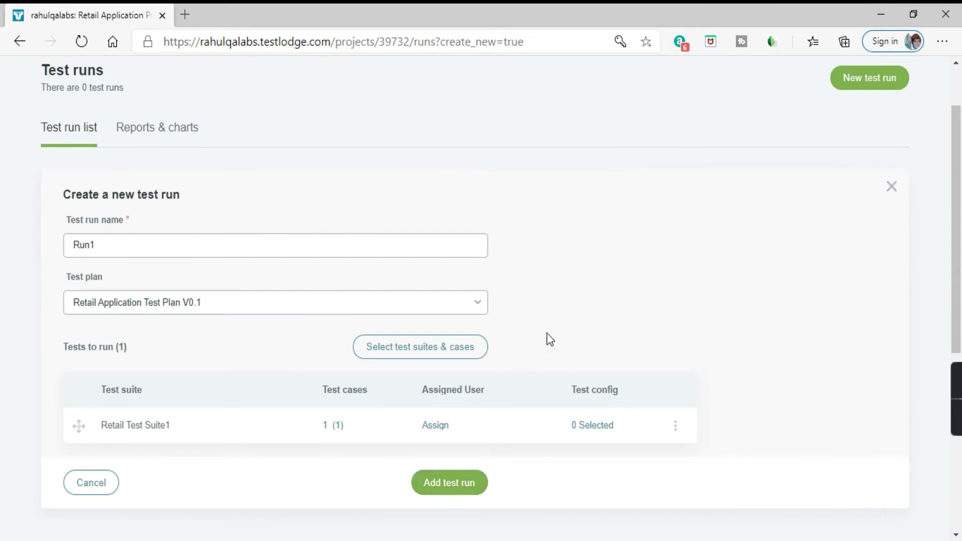
# Step: Review the Retail Test Suite1 entry in the tests to run and its selected suite and test case in the test selection
pyautogui.scroll(-3, 547, 333)
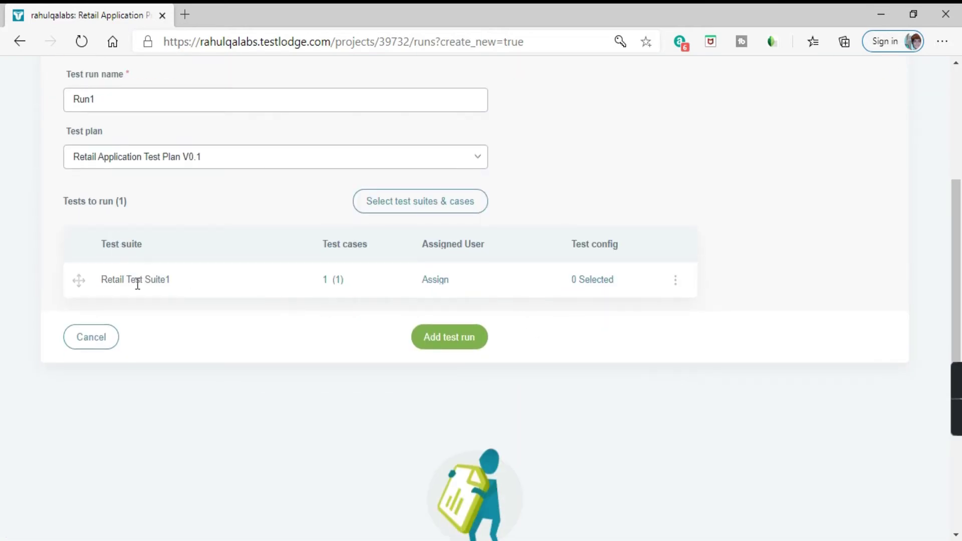
pyautogui.moveTo(97, 282); pyautogui.dragTo(185, 290)
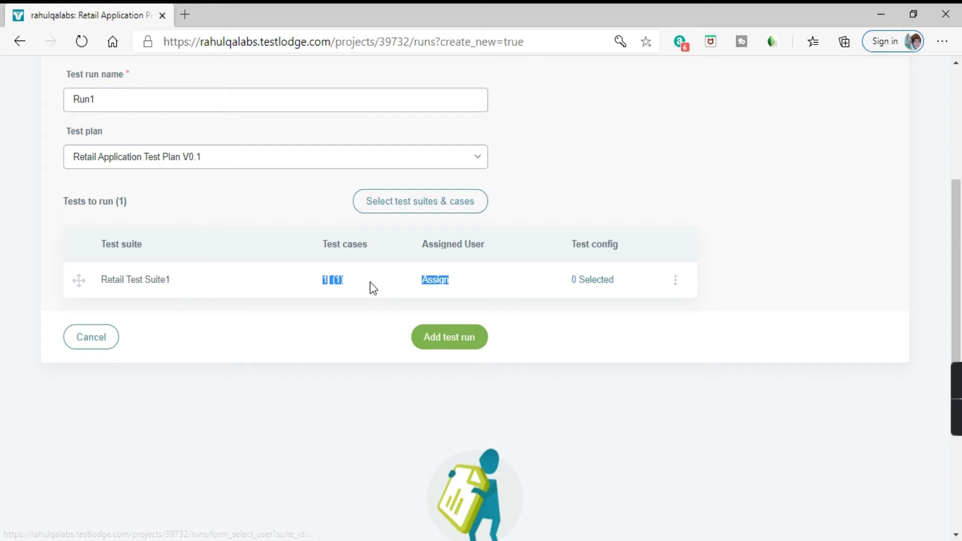
pyautogui.click(482, 289)
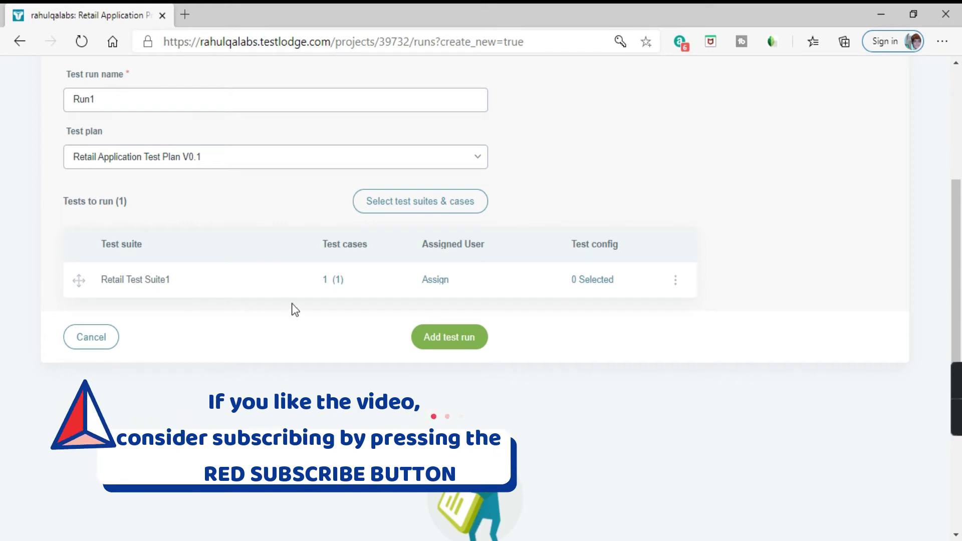
pyautogui.click(402, 205)
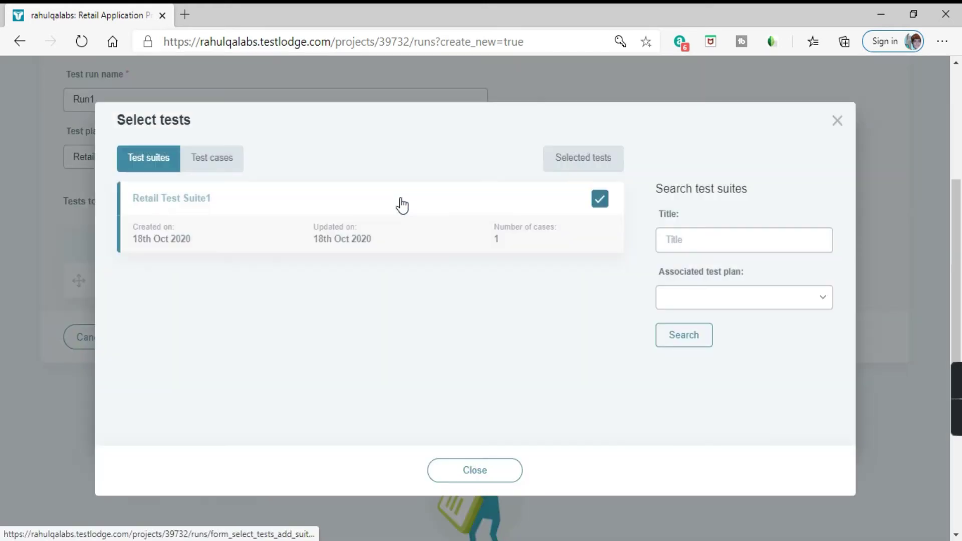
pyautogui.click(224, 161)
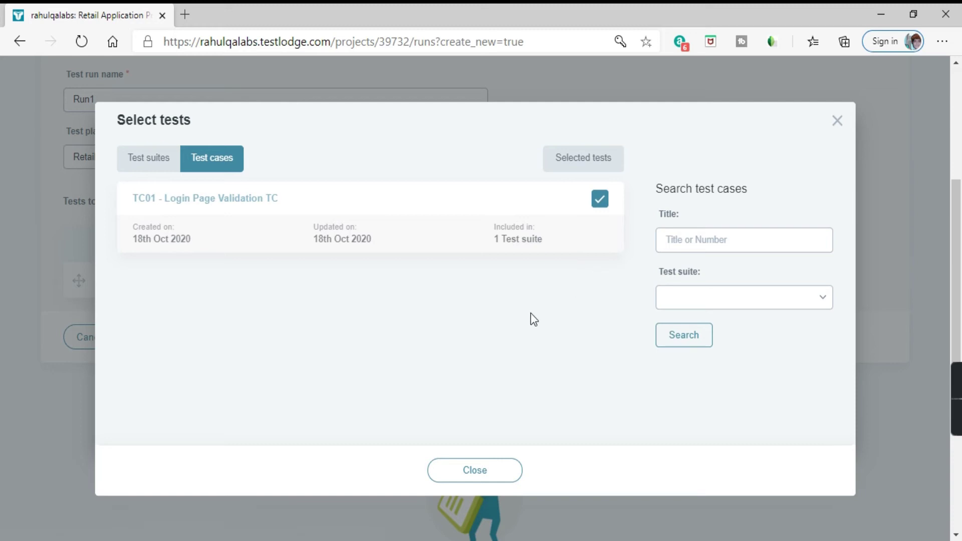
pyautogui.click(163, 160)
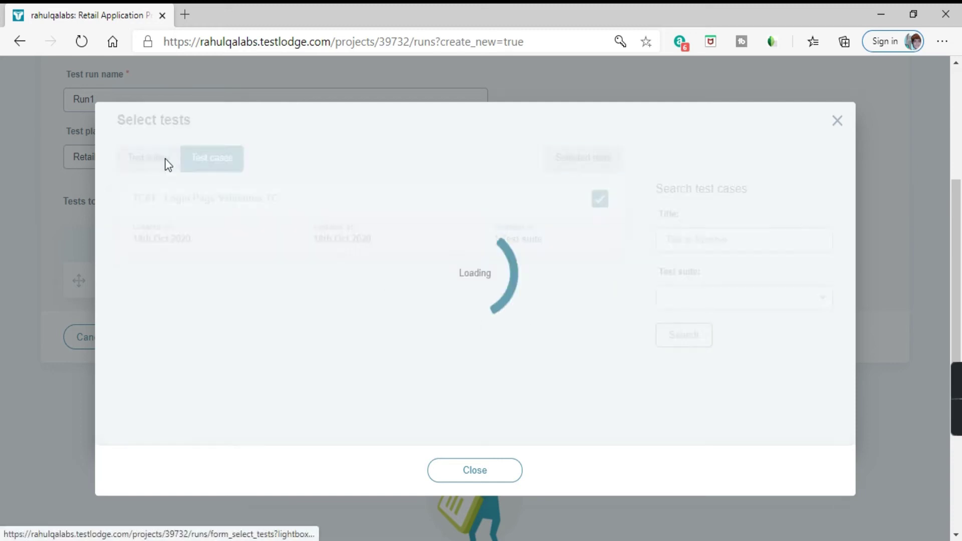
pyautogui.click(203, 159)
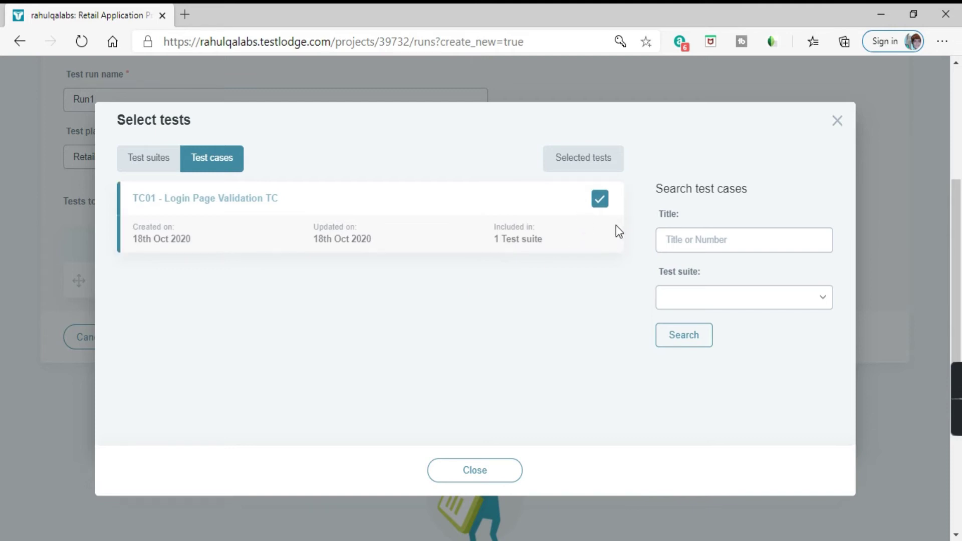
pyautogui.click(487, 474)
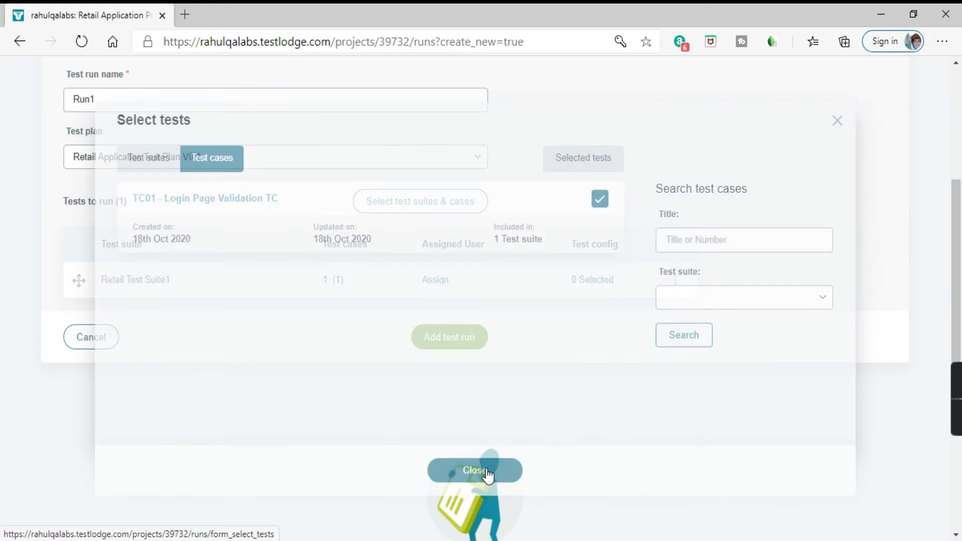
# Step: Open the test configuration selection for Retail Test Suite1 in the new test run
pyautogui.scroll(3, 590, 371)
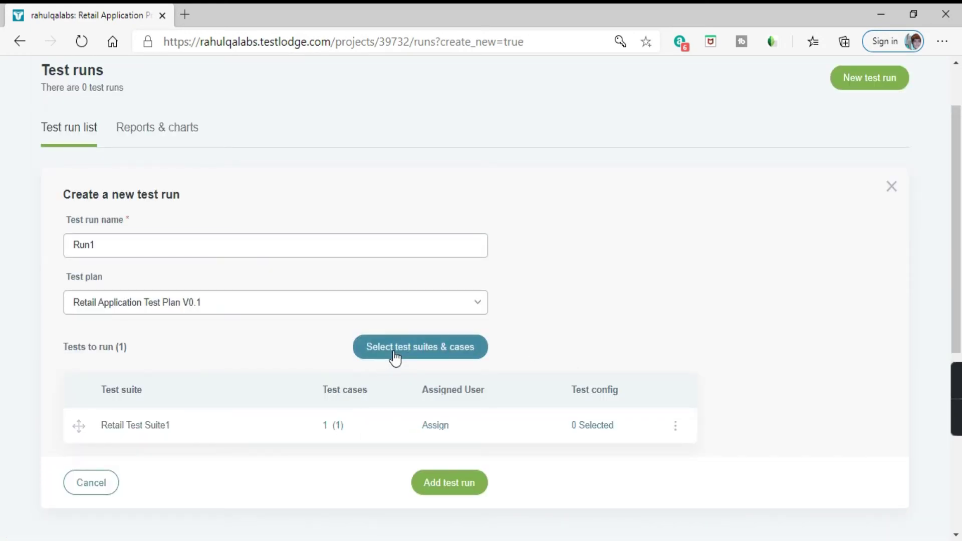
pyautogui.scroll(-2, 443, 290)
pyautogui.scroll(-1, 444, 291)
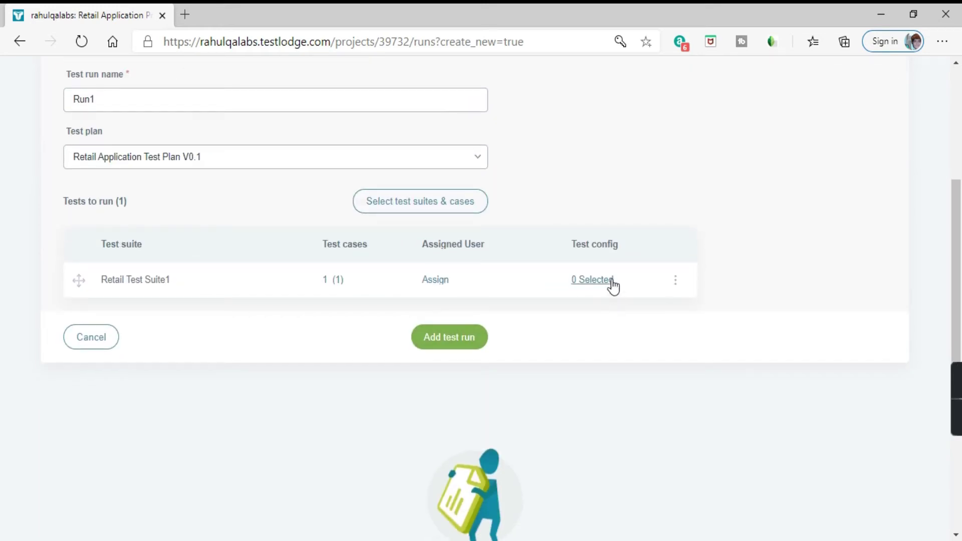
pyautogui.tripleClick(569, 244)
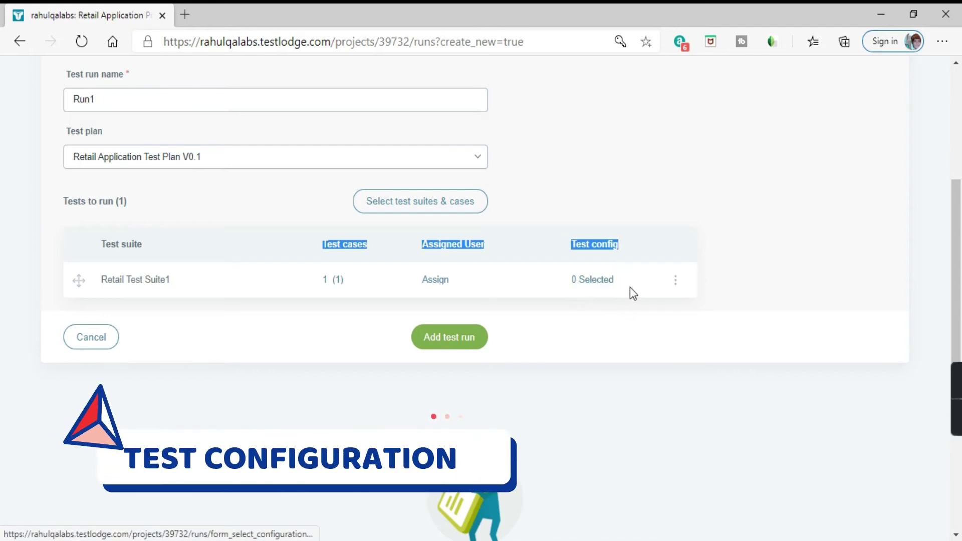
pyautogui.click(598, 286)
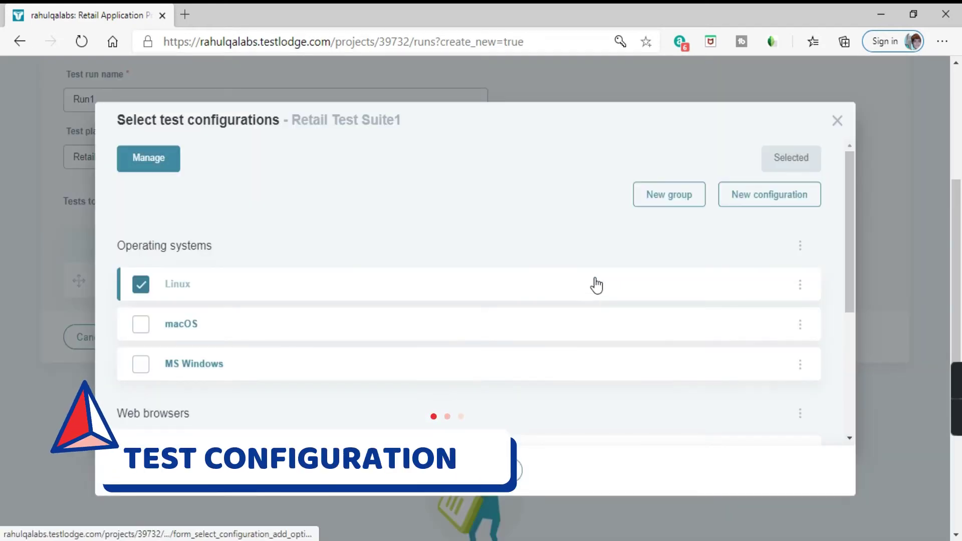
# Step: Review the operating systems and web browsers available as test configurations for Retail Test Suite1
pyautogui.click(537, 373)
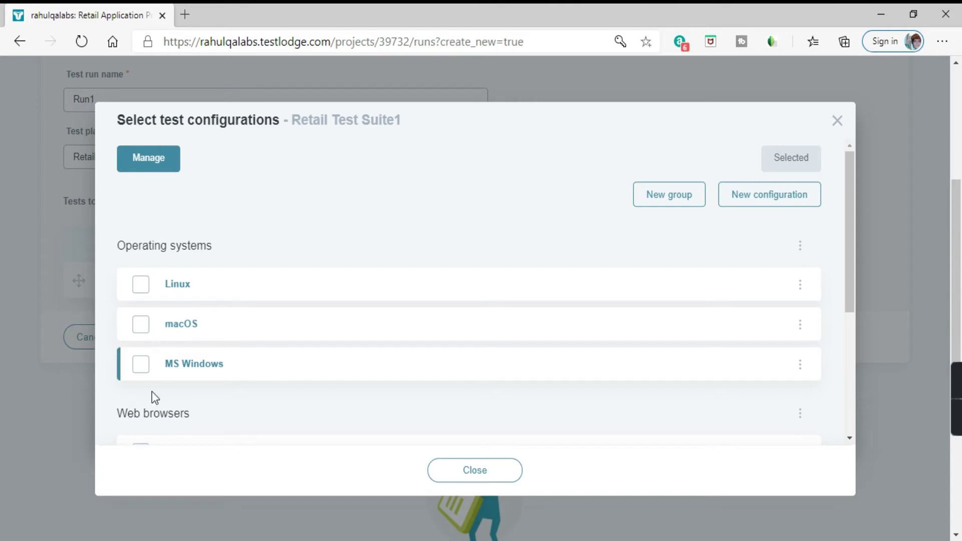
pyautogui.scroll(-2, 188, 375)
pyautogui.scroll(-2, 189, 375)
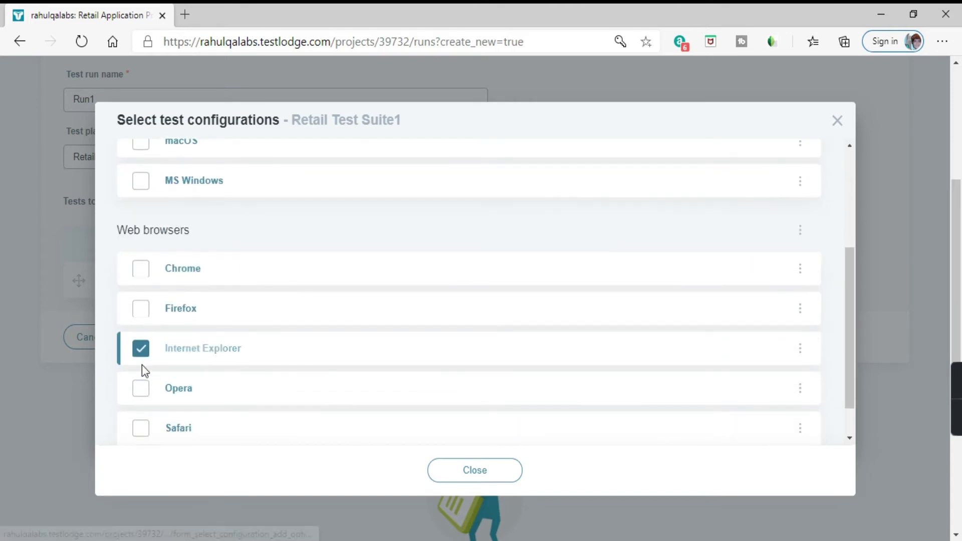
pyautogui.scroll(-1, 236, 312)
pyautogui.click(172, 396)
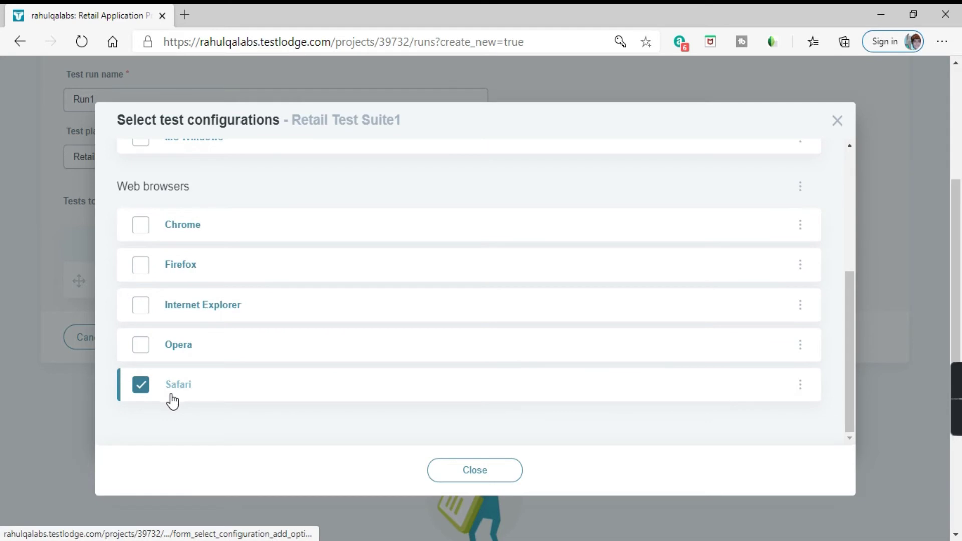
pyautogui.scroll(5, 279, 311)
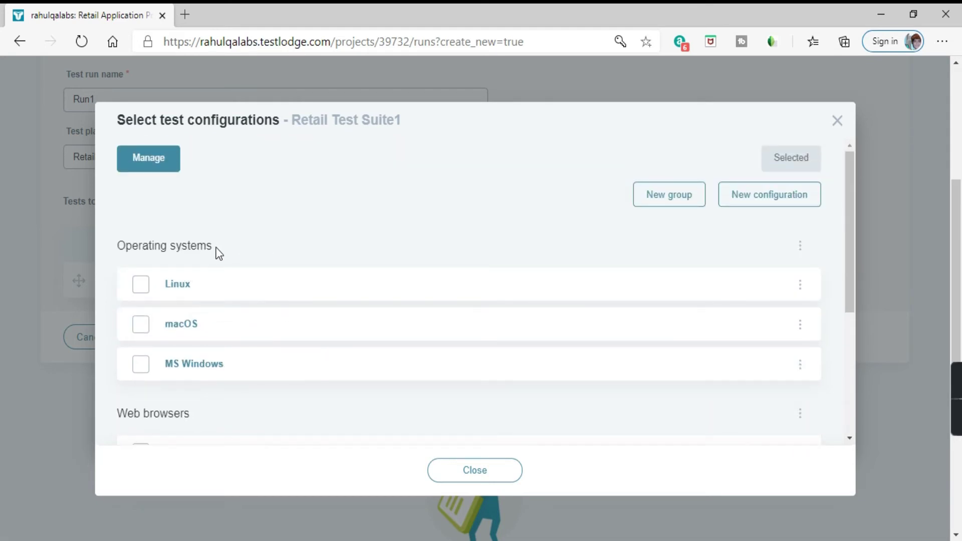
pyautogui.scroll(-2, 236, 228)
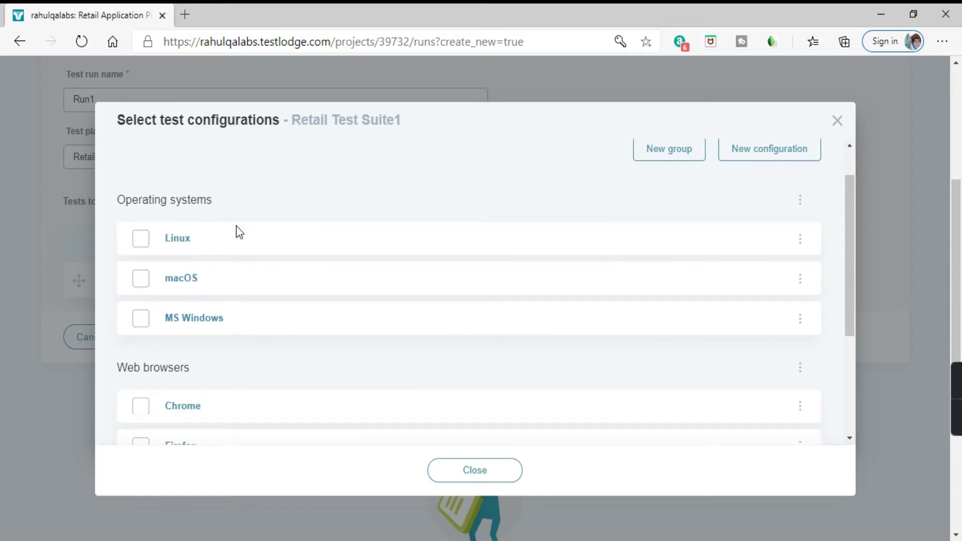
# Step: Select Linux, macOS and MS Windows as the operating systems for Retail Test Suite1
pyautogui.click(141, 239)
pyautogui.click(141, 280)
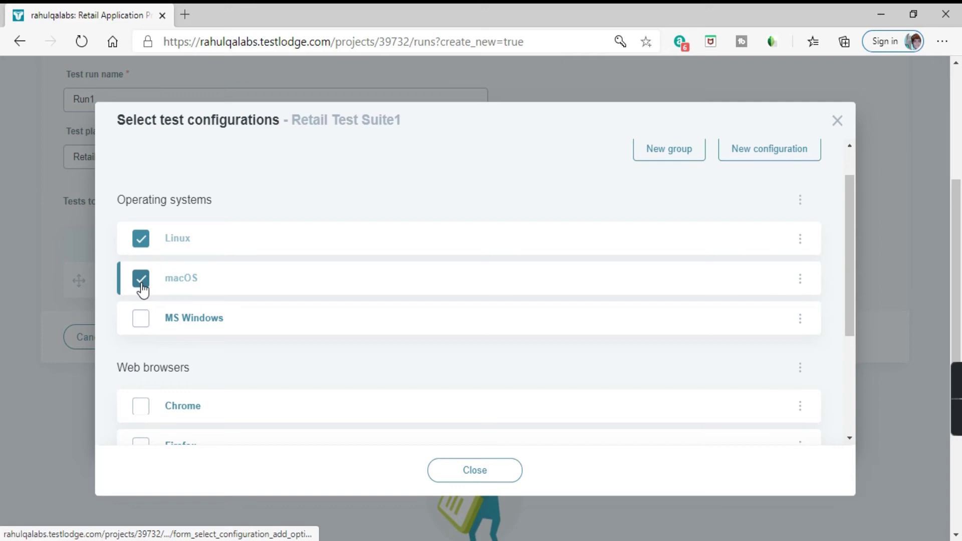
pyautogui.click(142, 321)
# Step: Select the web browsers Chrome, Firefox, Internet Explorer, Opera and Safari, check all selections and close the configuration selection
pyautogui.scroll(-3, 281, 270)
pyautogui.click(141, 272)
pyautogui.click(142, 312)
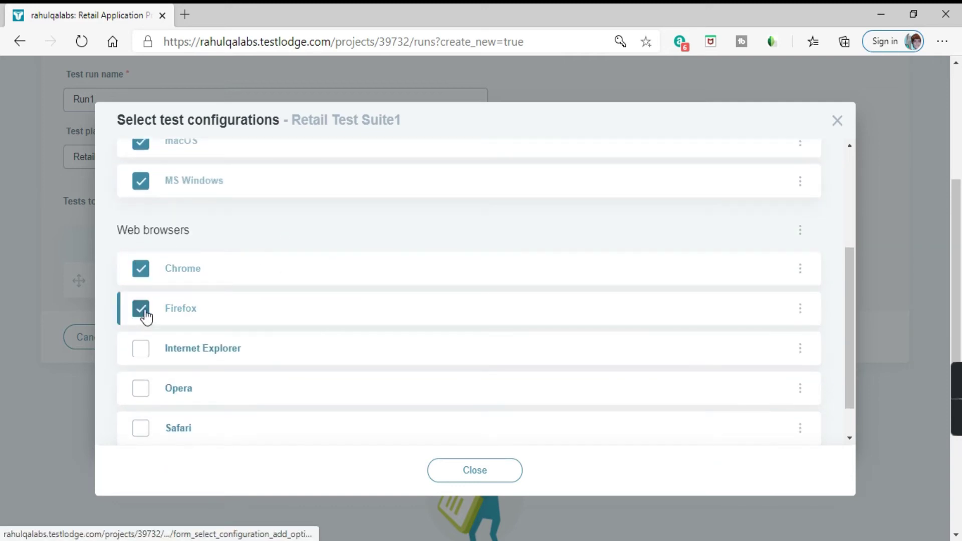
pyautogui.click(142, 355)
pyautogui.click(141, 390)
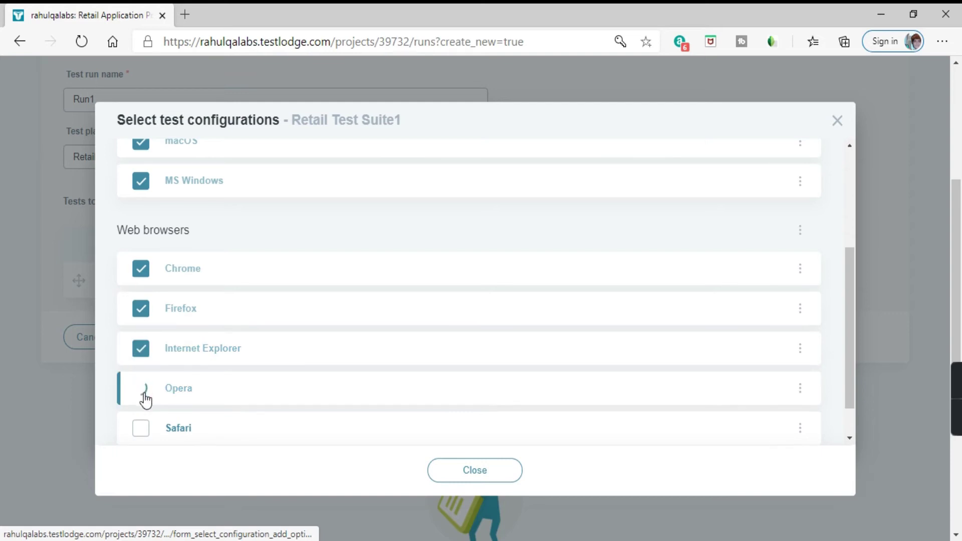
pyautogui.click(141, 432)
pyautogui.click(141, 435)
pyautogui.click(142, 432)
pyautogui.scroll(4, 529, 349)
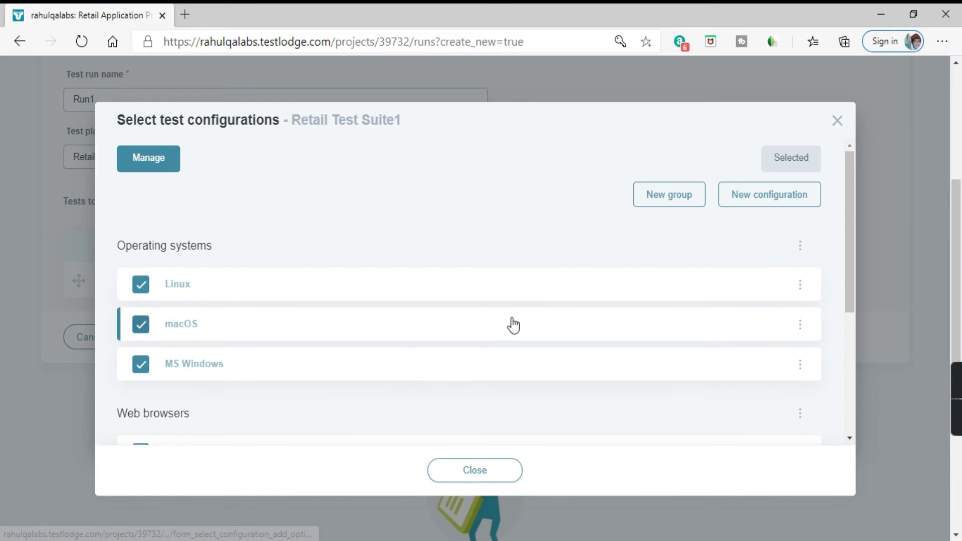
pyautogui.scroll(-5, 563, 359)
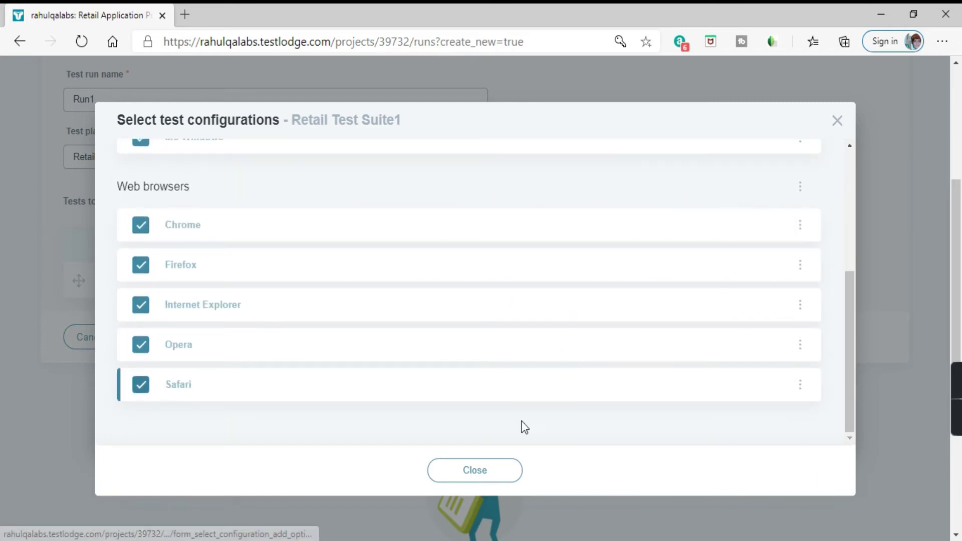
pyautogui.click(478, 479)
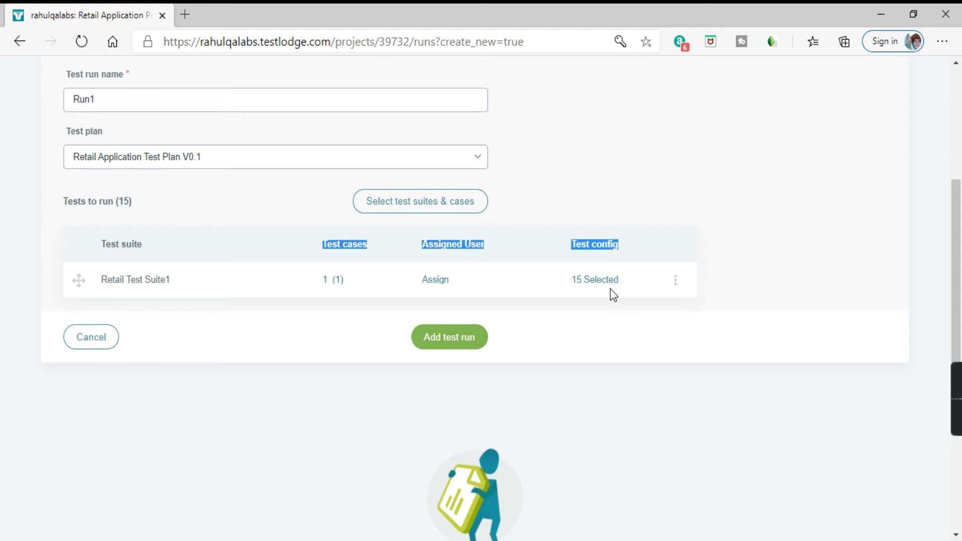
# Step: Check the test run form and add the test run Run1 to the project
pyautogui.click(611, 350)
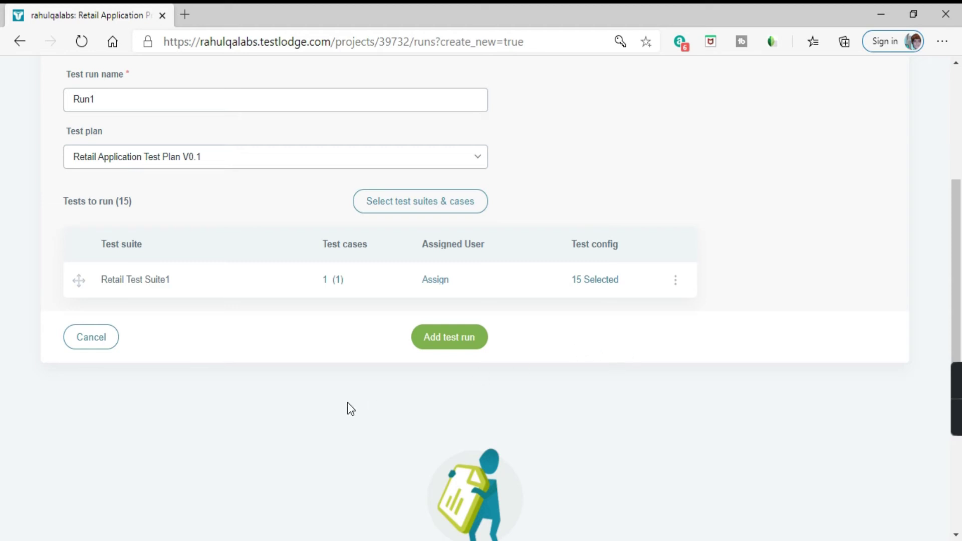
pyautogui.scroll(4, 516, 286)
pyautogui.scroll(-2, 517, 286)
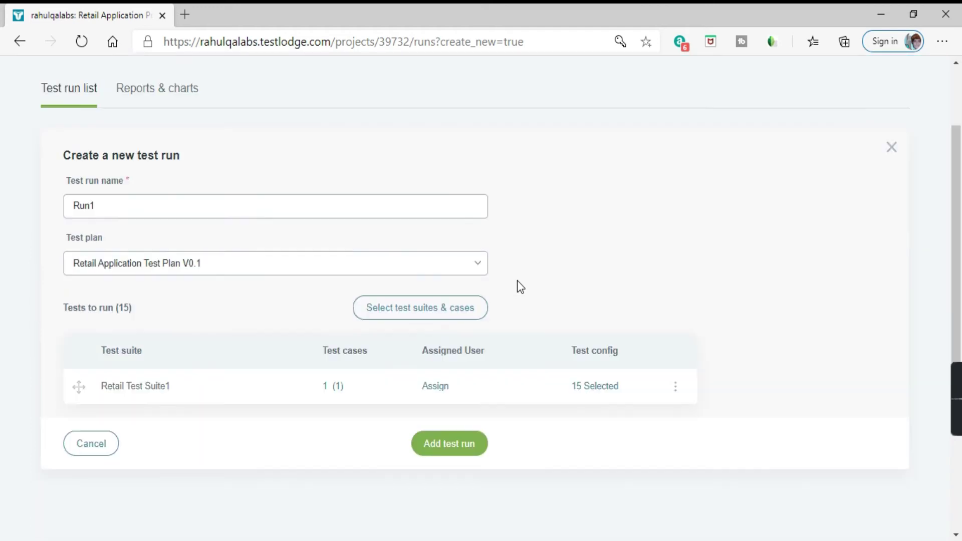
pyautogui.scroll(-1, 517, 281)
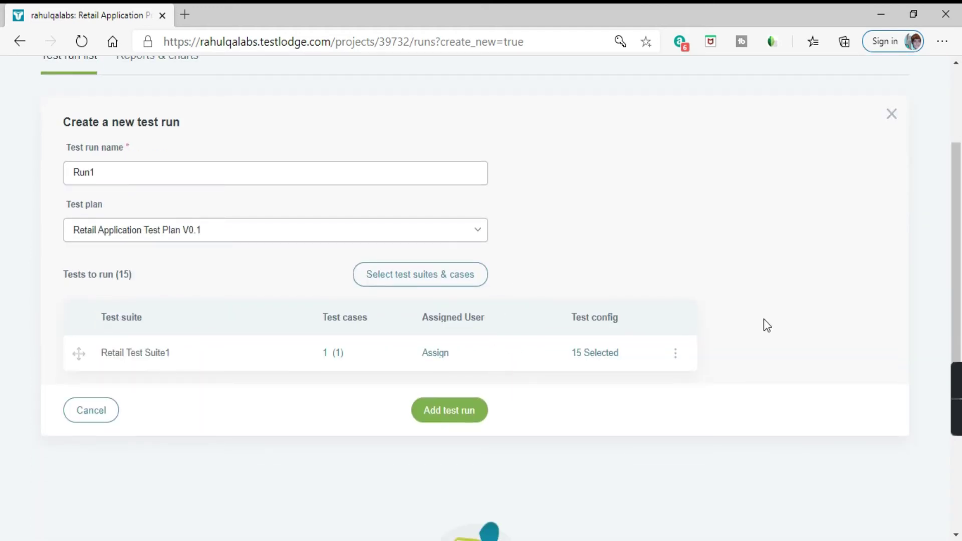
pyautogui.scroll(3, 767, 326)
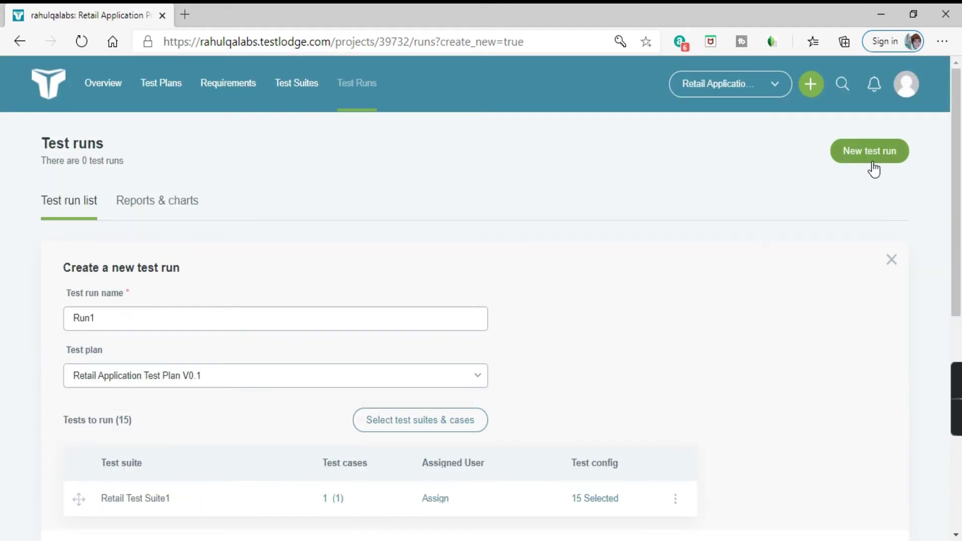
pyautogui.scroll(-6, 536, 281)
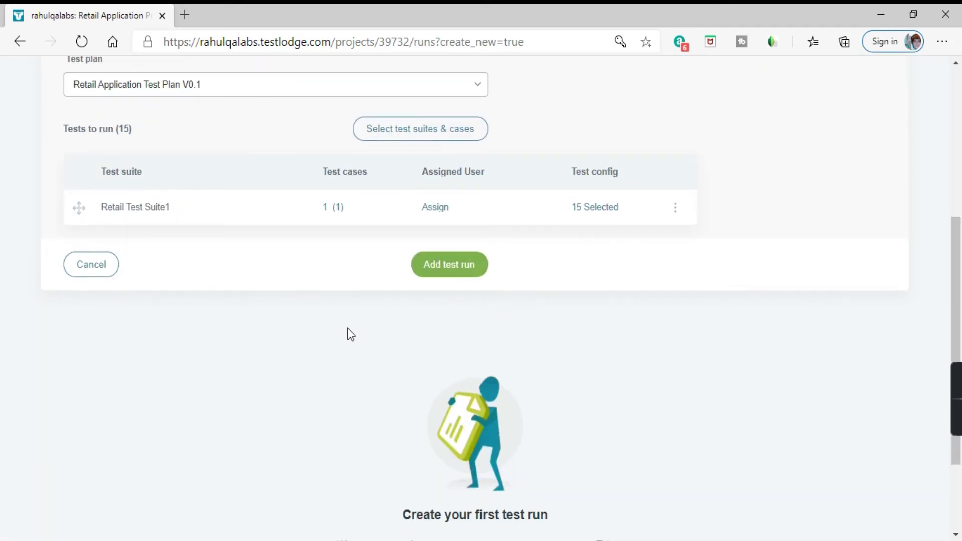
pyautogui.scroll(6, 149, 299)
pyautogui.scroll(-5, 408, 302)
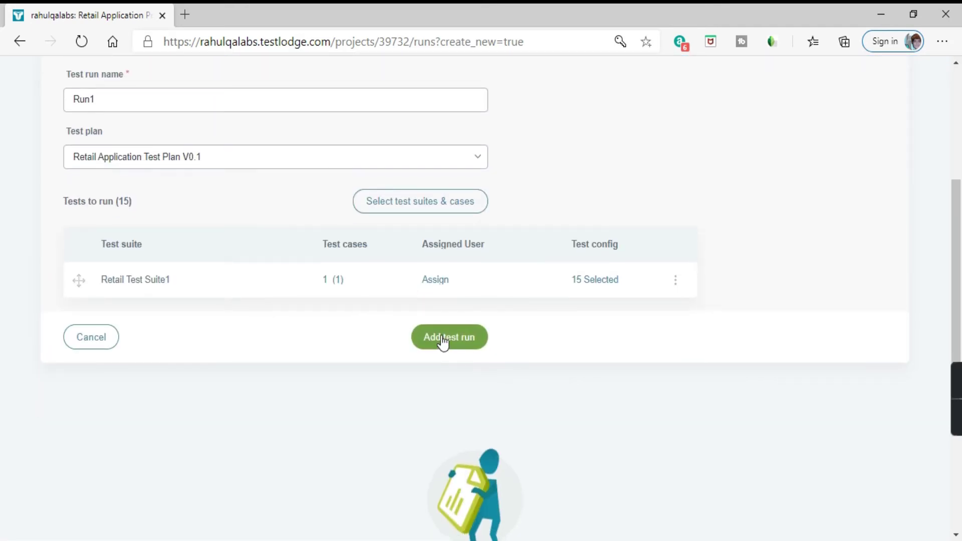
pyautogui.click(443, 342)
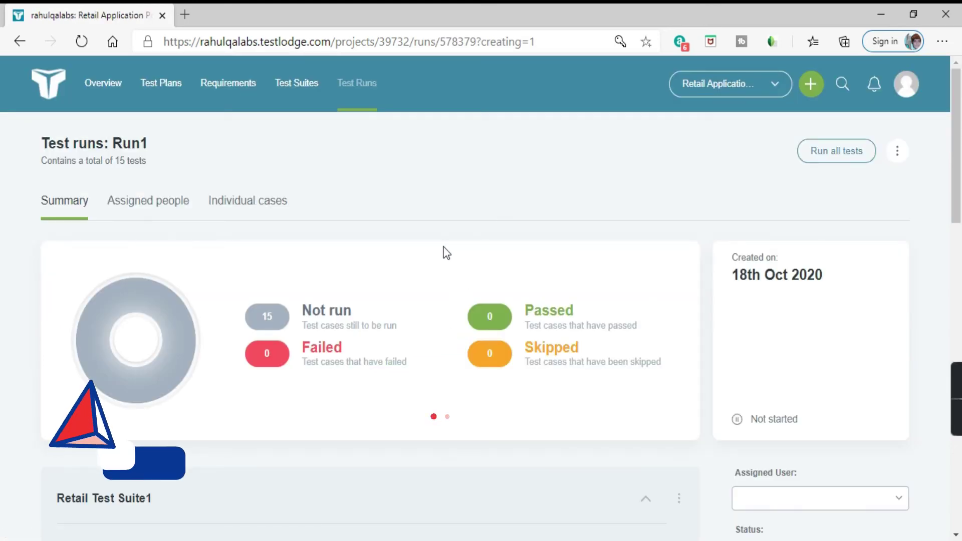
# Step: Check Run1's summary of not run, passed, failed and skipped test cases
pyautogui.moveTo(161, 141); pyautogui.dragTo(38, 146)
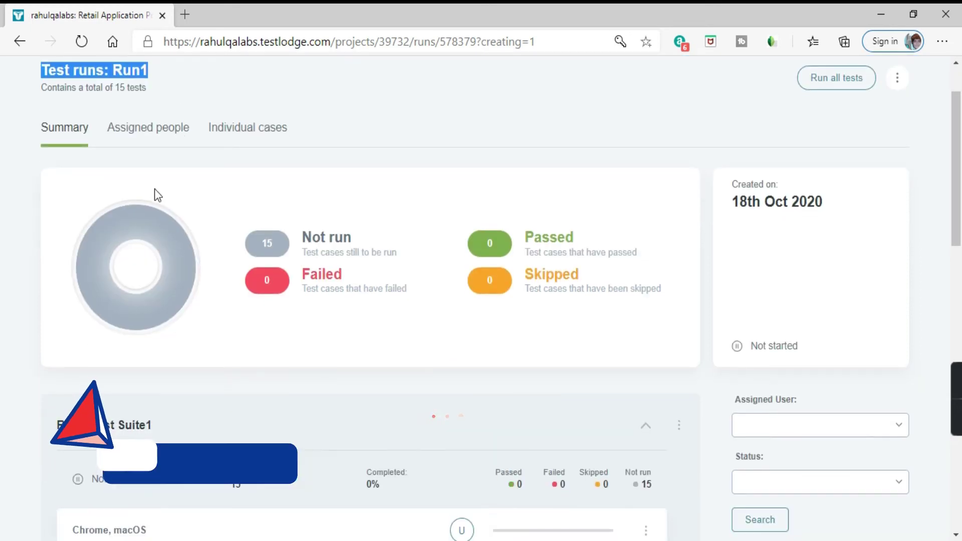
pyautogui.scroll(-2, 701, 202)
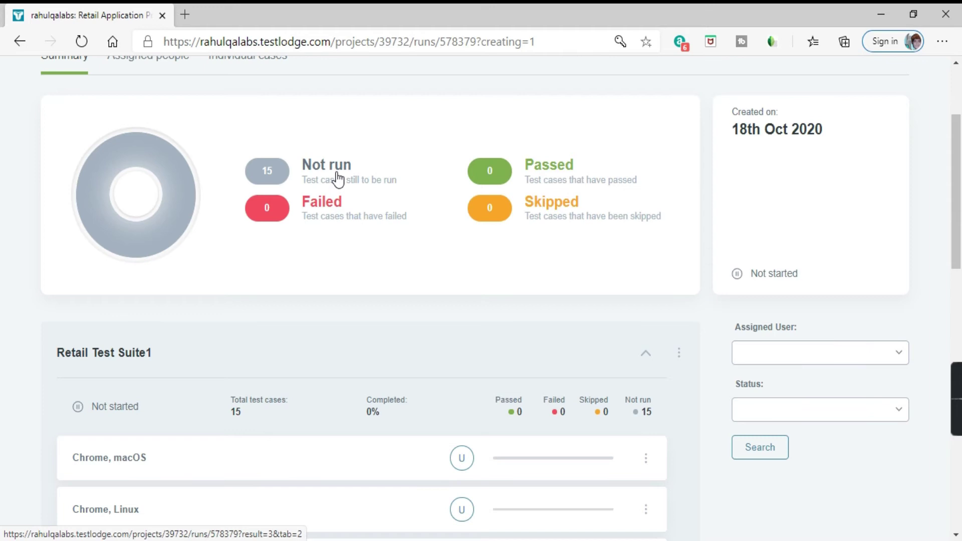
pyautogui.scroll(2, 339, 191)
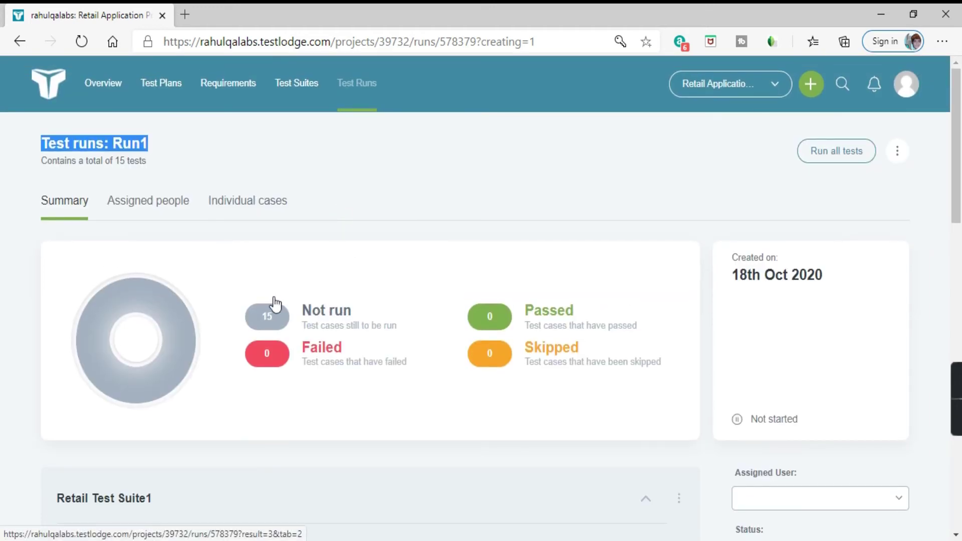
# Step: Look through the browser and operating system combinations under Retail Test Suite1 and its total test cases
pyautogui.scroll(-6, 210, 219)
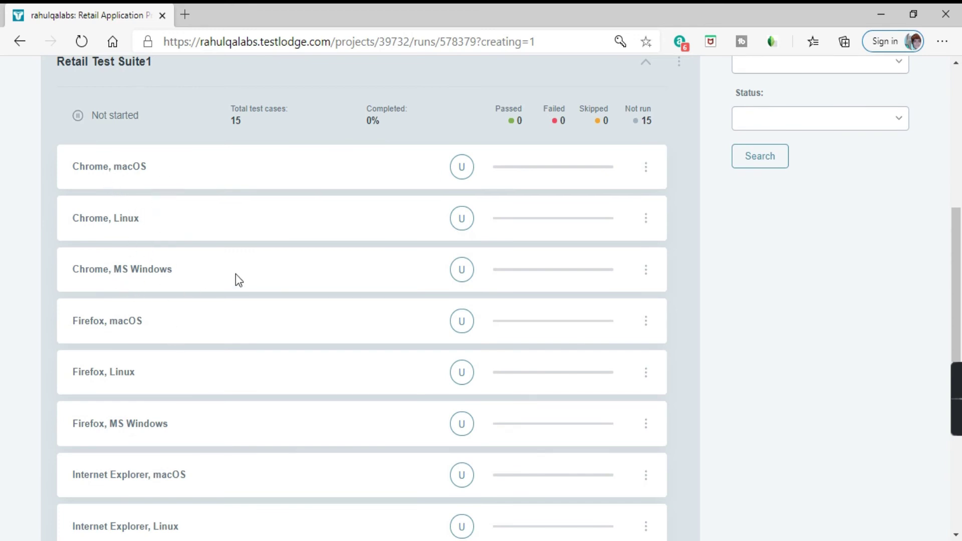
pyautogui.scroll(-10, 352, 310)
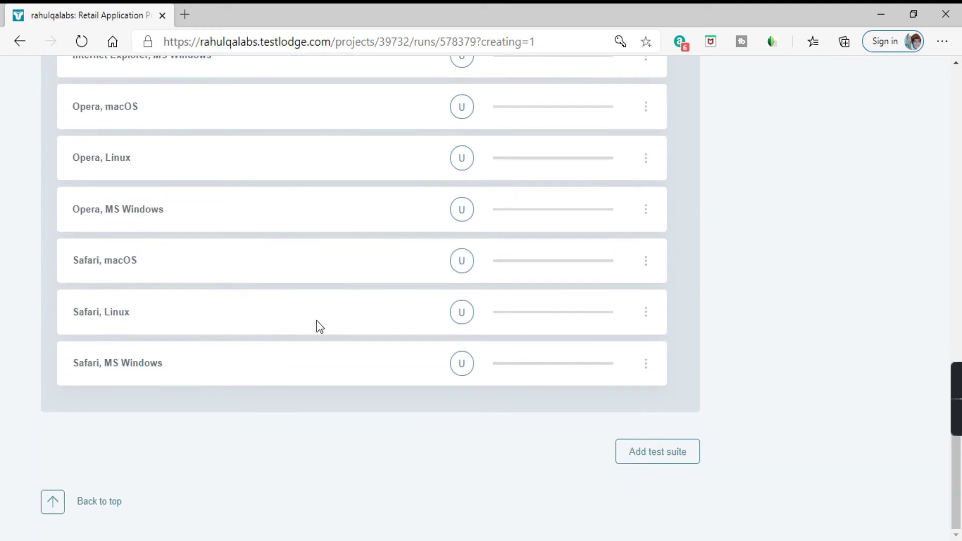
pyautogui.scroll(13, 273, 336)
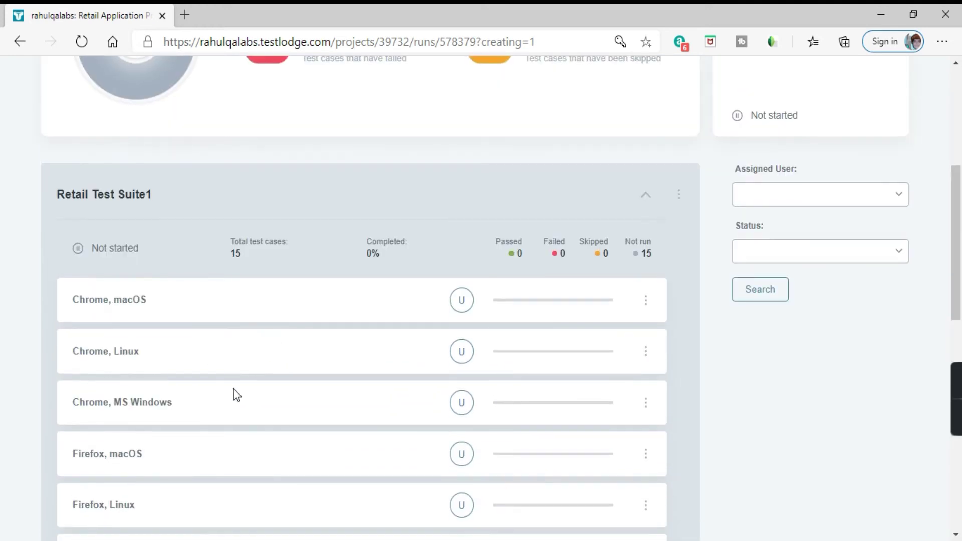
pyautogui.scroll(-2, 251, 411)
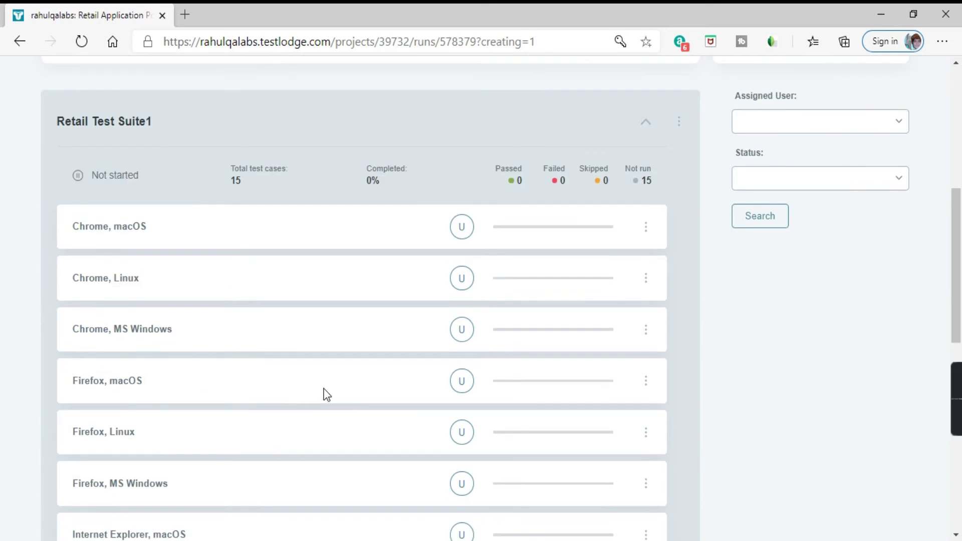
pyautogui.scroll(-11, 324, 392)
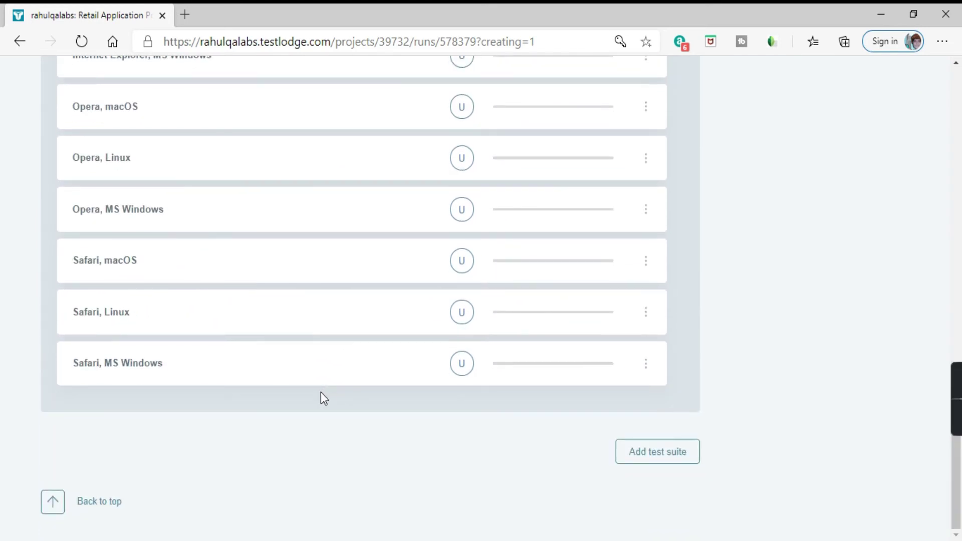
pyautogui.scroll(5, 320, 391)
pyautogui.scroll(9, 321, 394)
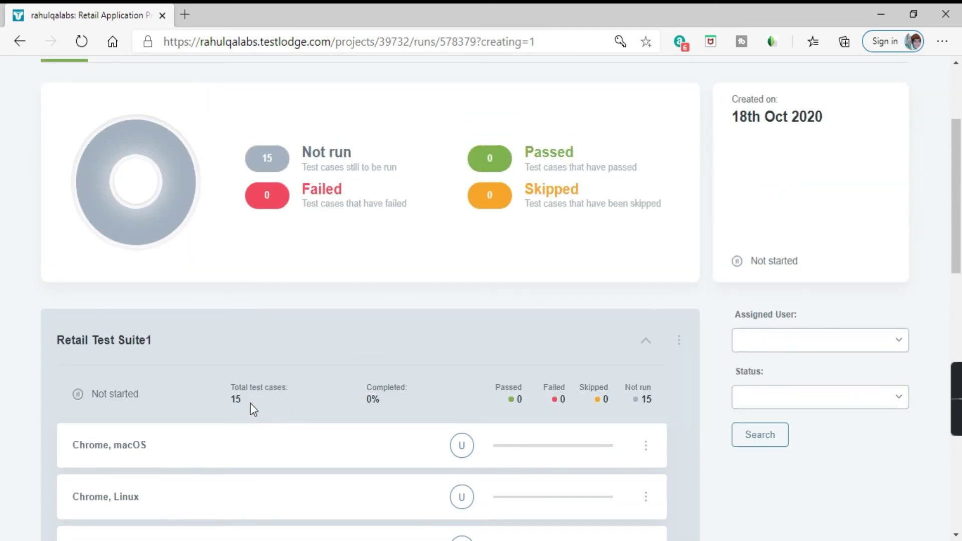
pyautogui.moveTo(251, 404); pyautogui.dragTo(216, 400)
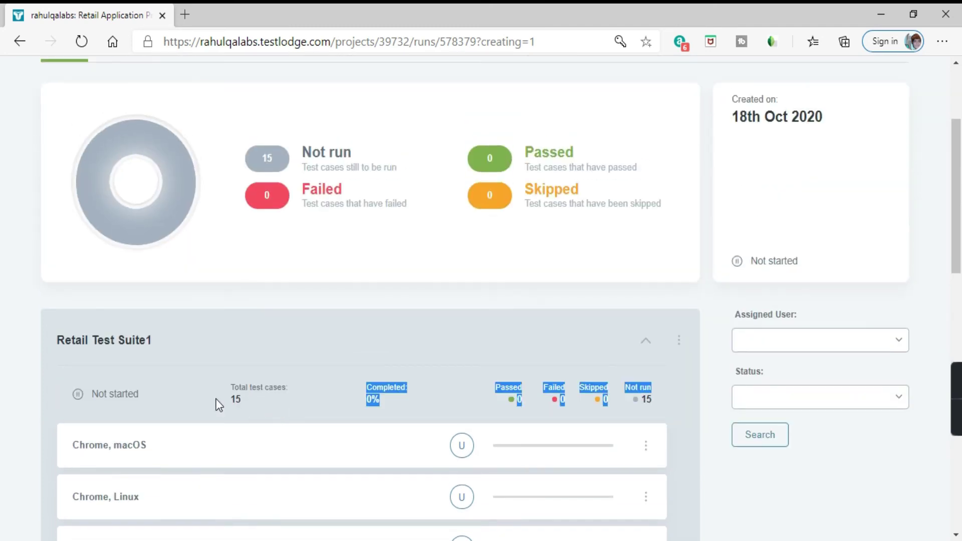
pyautogui.click(565, 409)
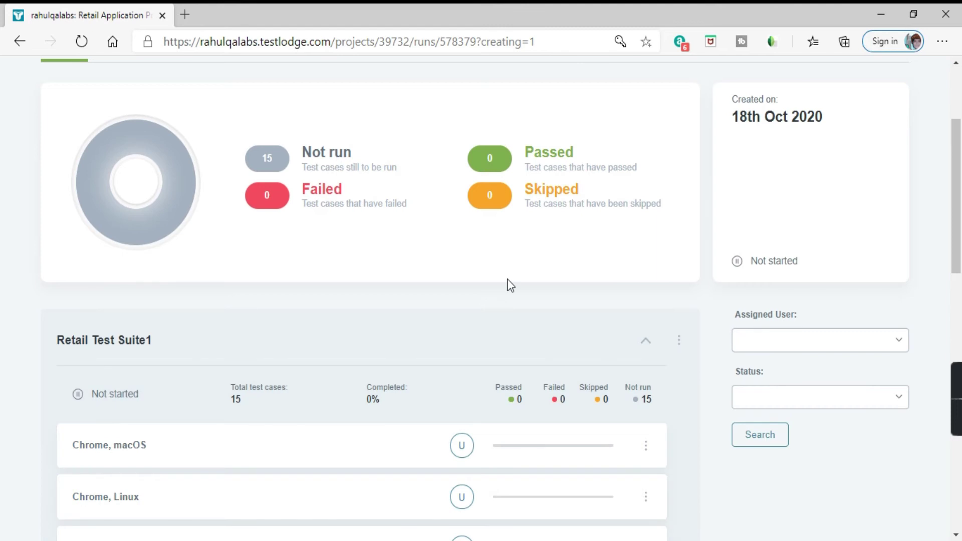
# Step: View the people assigned to the test run Run1
pyautogui.scroll(3, 425, 305)
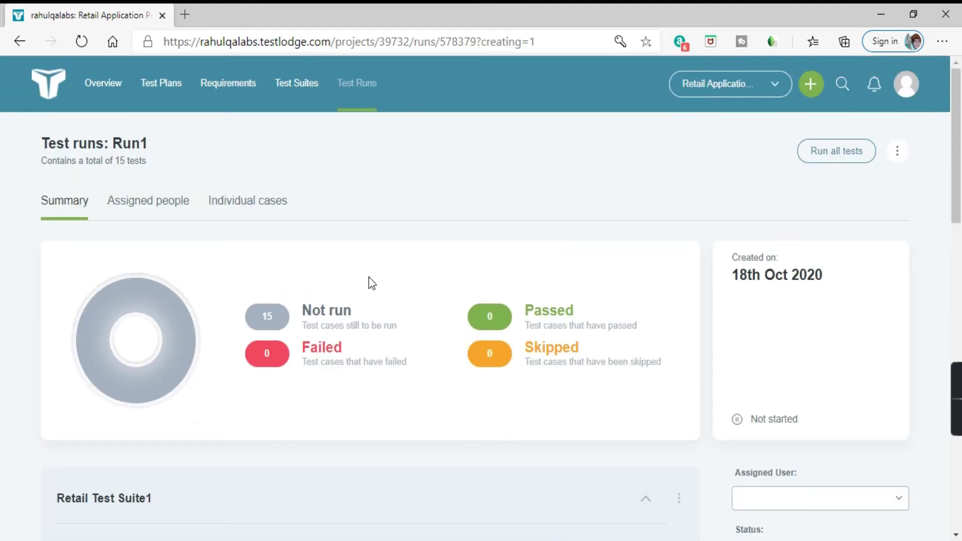
pyautogui.click(165, 205)
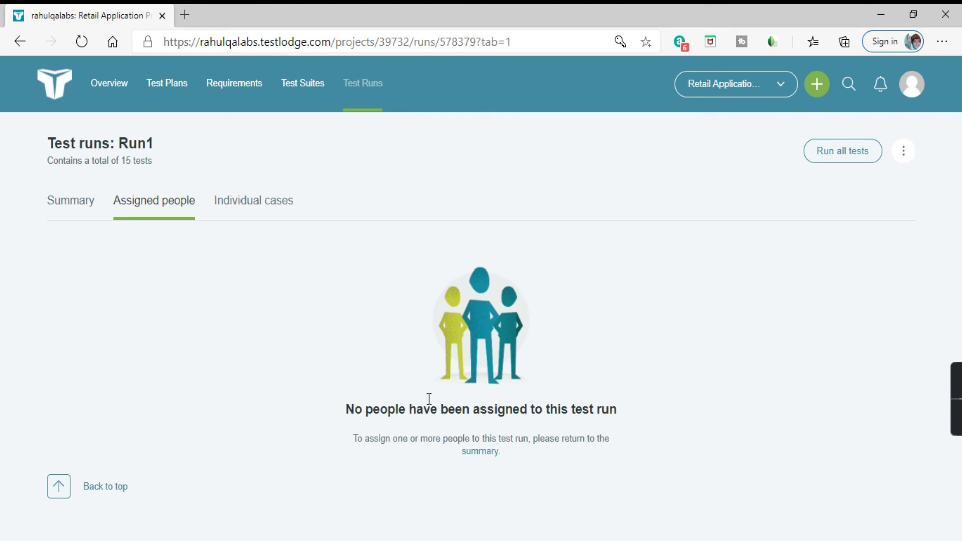
# Step: Open the individual cases of Run1 and look through their test configurations, case numbers and results
pyautogui.moveTo(341, 413); pyautogui.dragTo(643, 421)
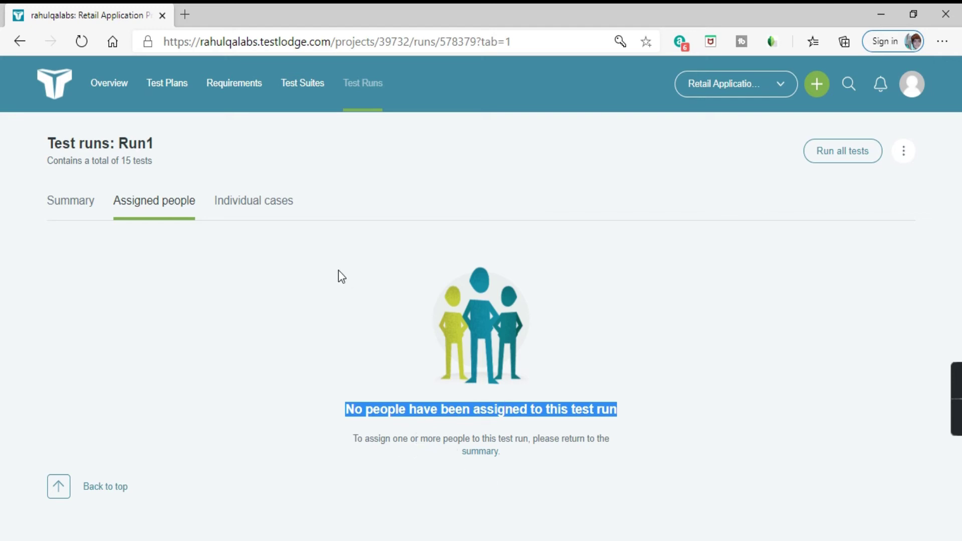
pyautogui.click(246, 208)
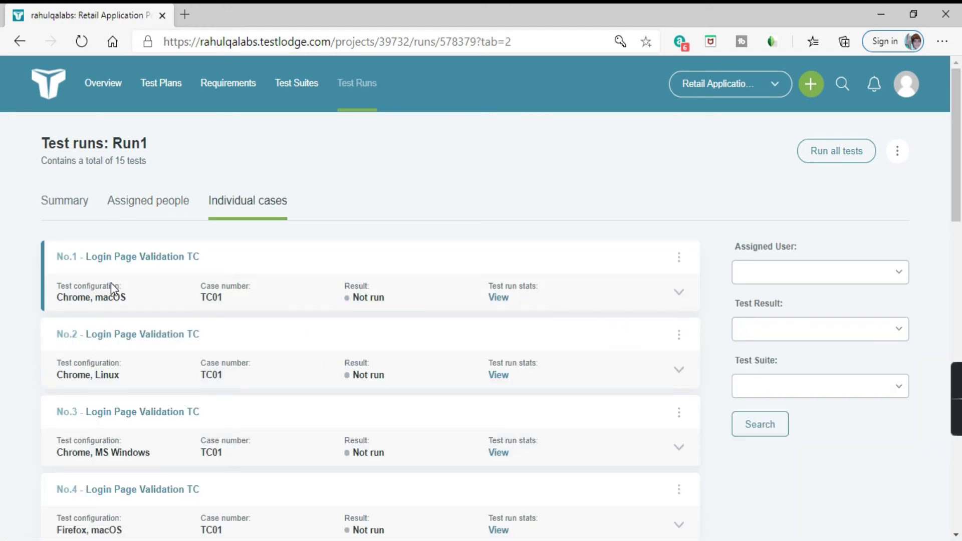
pyautogui.scroll(-1, 206, 320)
pyautogui.scroll(-15, 205, 321)
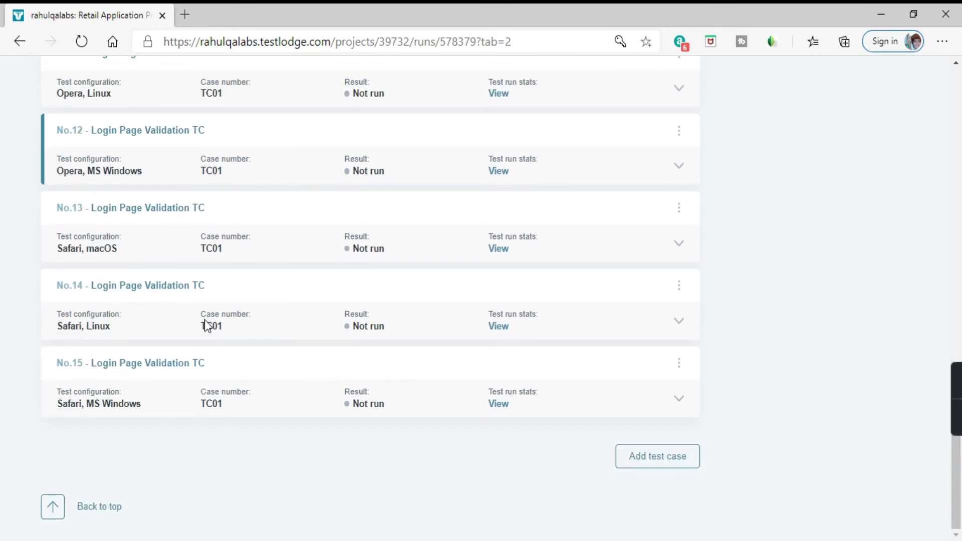
pyautogui.scroll(15, 206, 325)
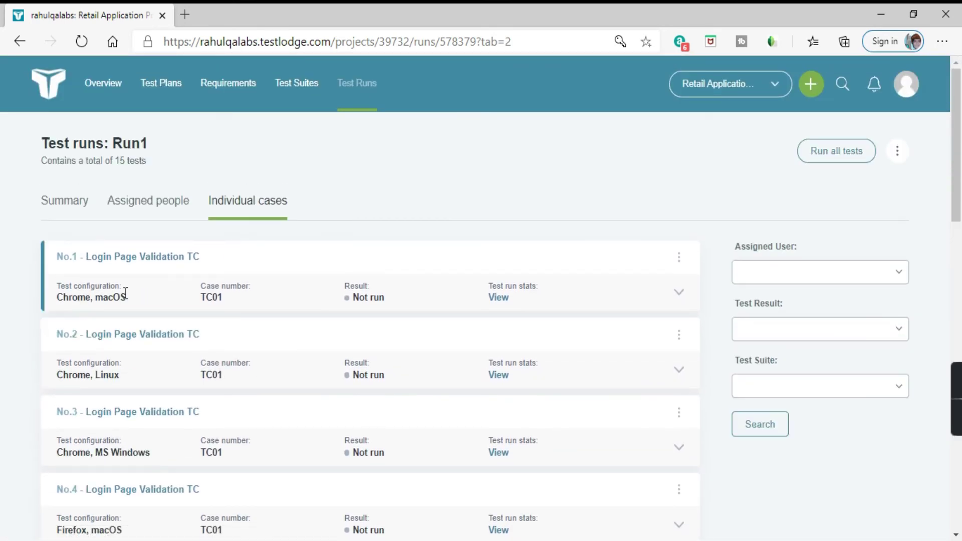
pyautogui.moveTo(101, 375); pyautogui.dragTo(114, 374)
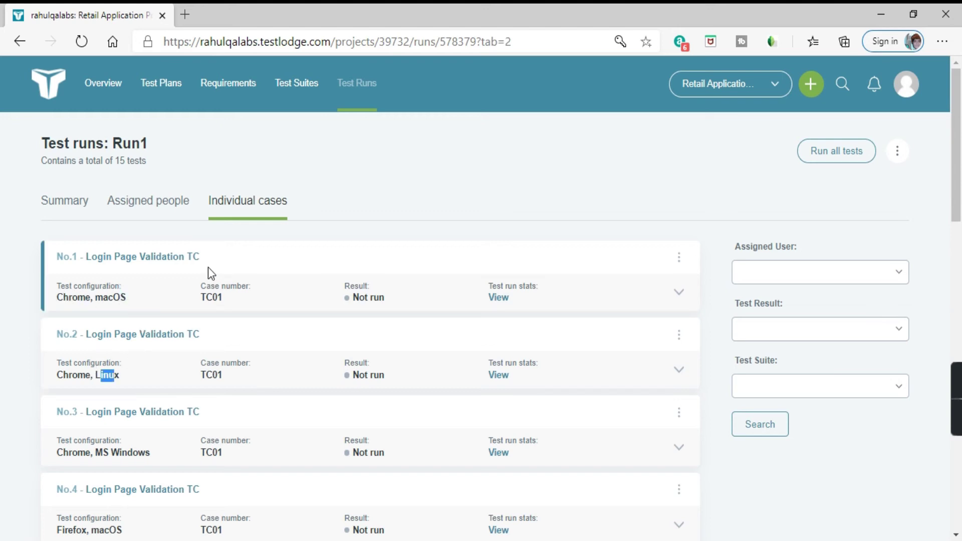
# Step: Expand the first Login Page Validation TC case and review its description, test steps and verified requirement, along with the cases below it
pyautogui.click(682, 293)
pyautogui.scroll(-3, 407, 318)
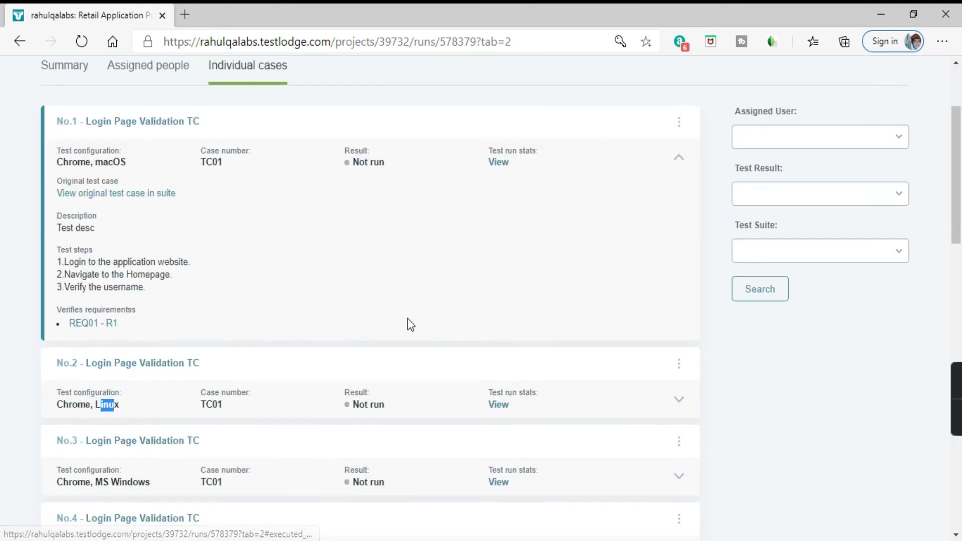
pyautogui.moveTo(154, 305); pyautogui.dragTo(59, 139)
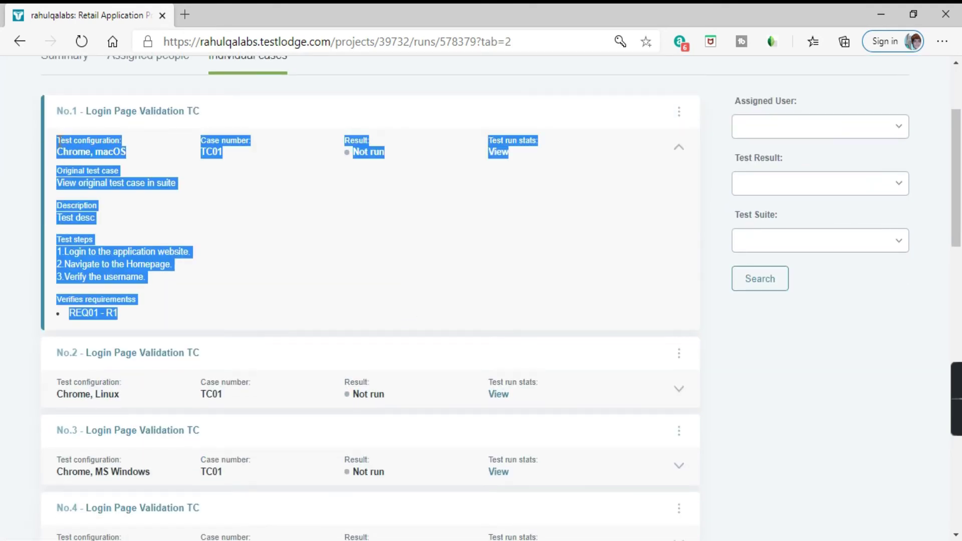
pyautogui.click(371, 231)
pyautogui.scroll(3, 476, 241)
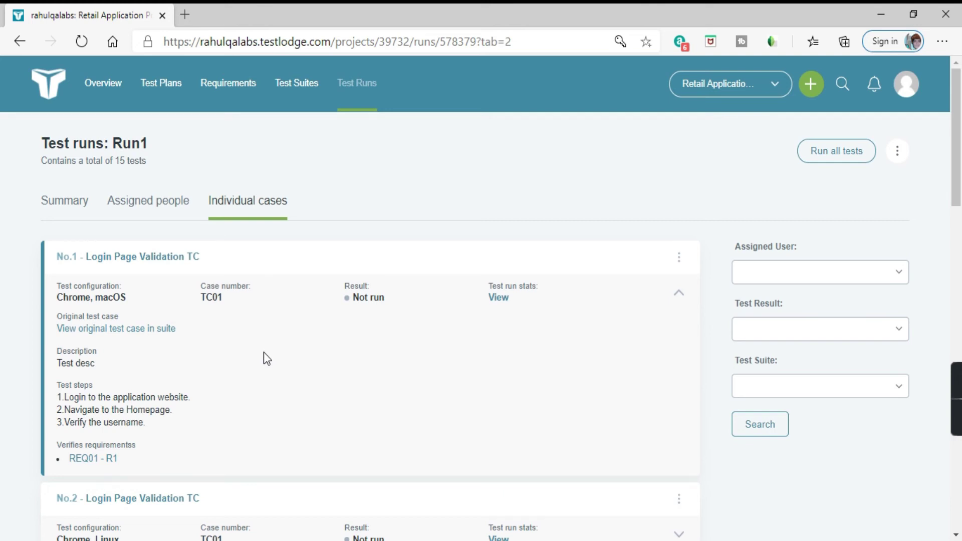
pyautogui.scroll(-1, 265, 345)
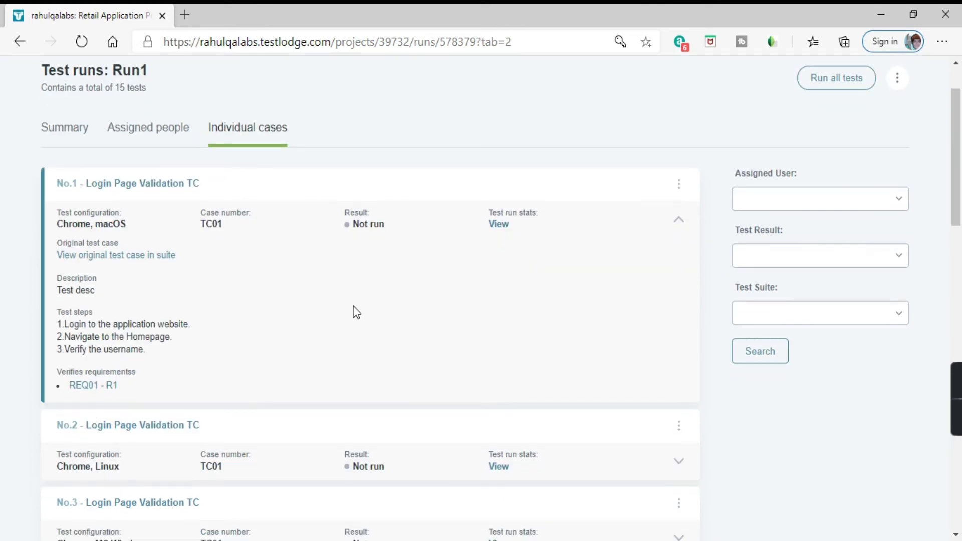
pyautogui.scroll(-2, 376, 307)
pyautogui.scroll(-8, 275, 317)
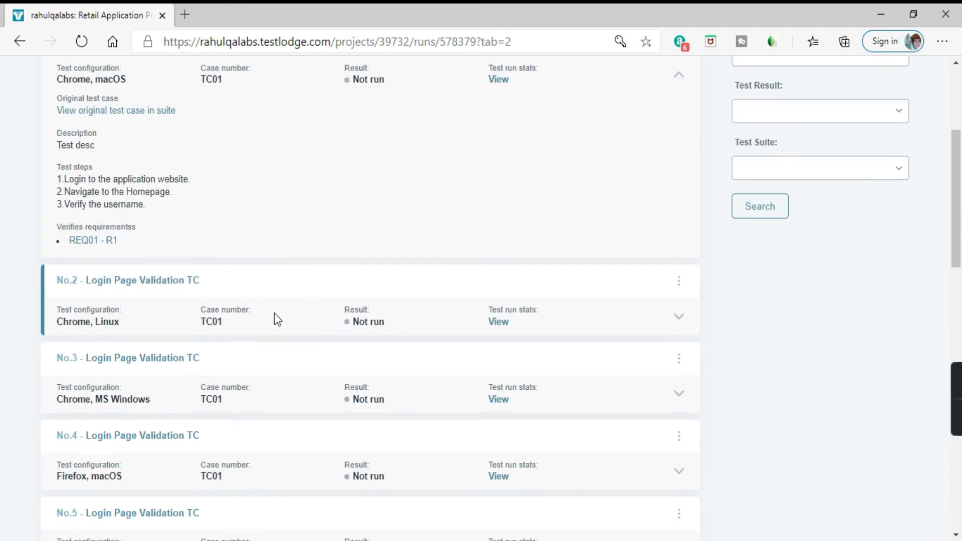
pyautogui.scroll(-7, 267, 366)
pyautogui.scroll(17, 283, 314)
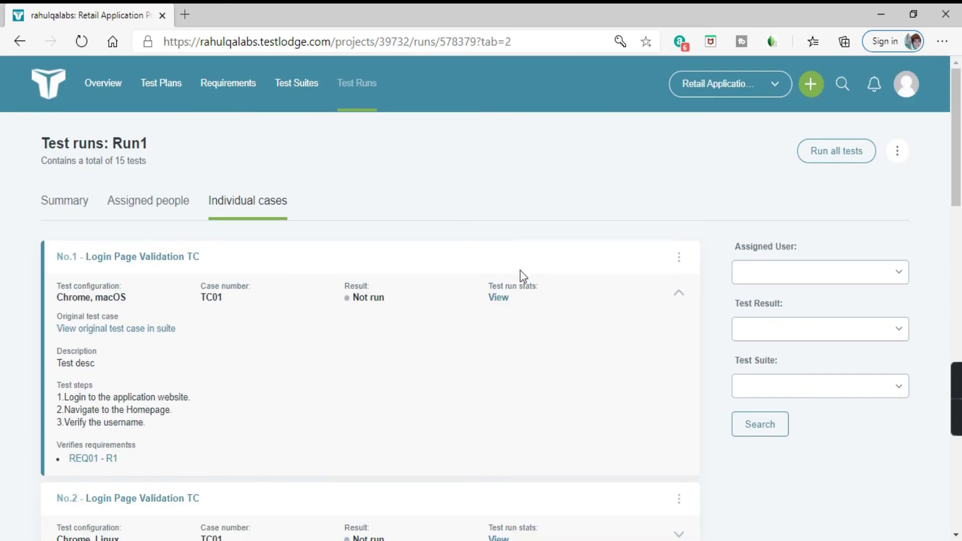
# Step: Check the actions offered for the first test case and look over the rest of Run1's case list
pyautogui.click(679, 258)
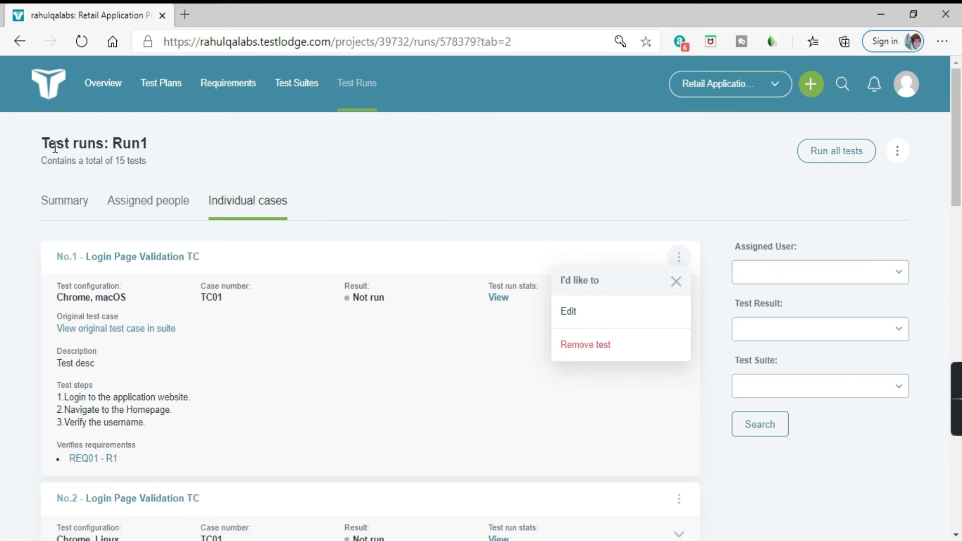
pyautogui.moveTo(55, 147); pyautogui.dragTo(179, 153)
pyautogui.scroll(-15, 365, 294)
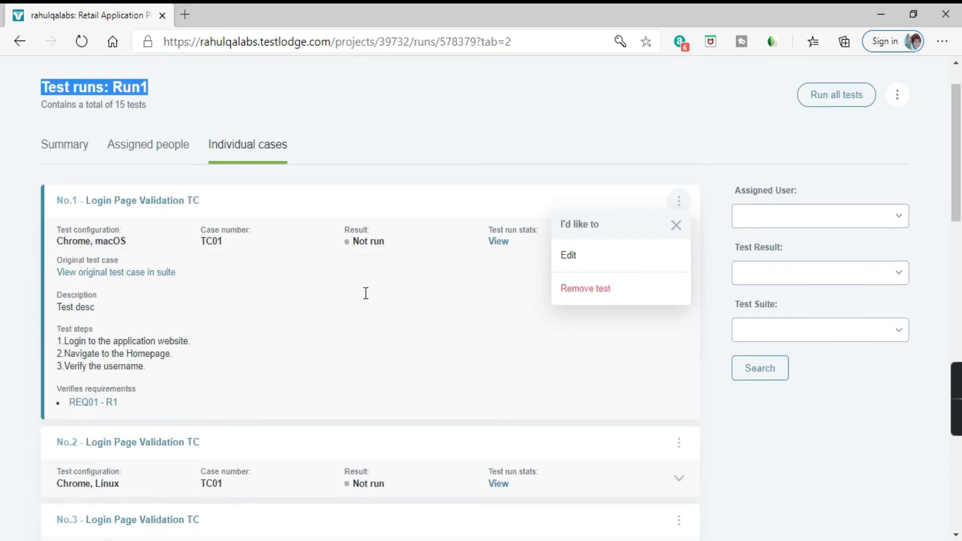
pyautogui.scroll(-5, 366, 296)
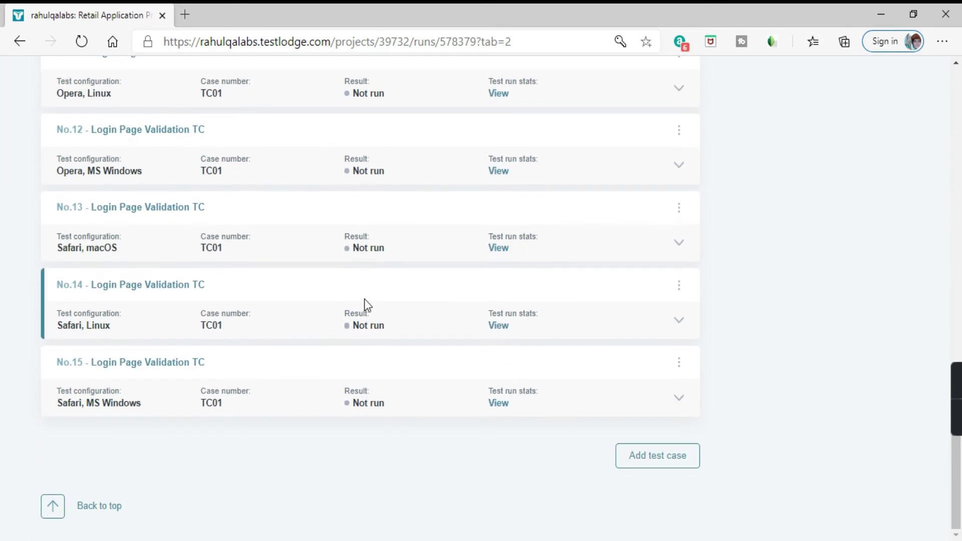
pyautogui.scroll(20, 365, 298)
pyautogui.click(679, 177)
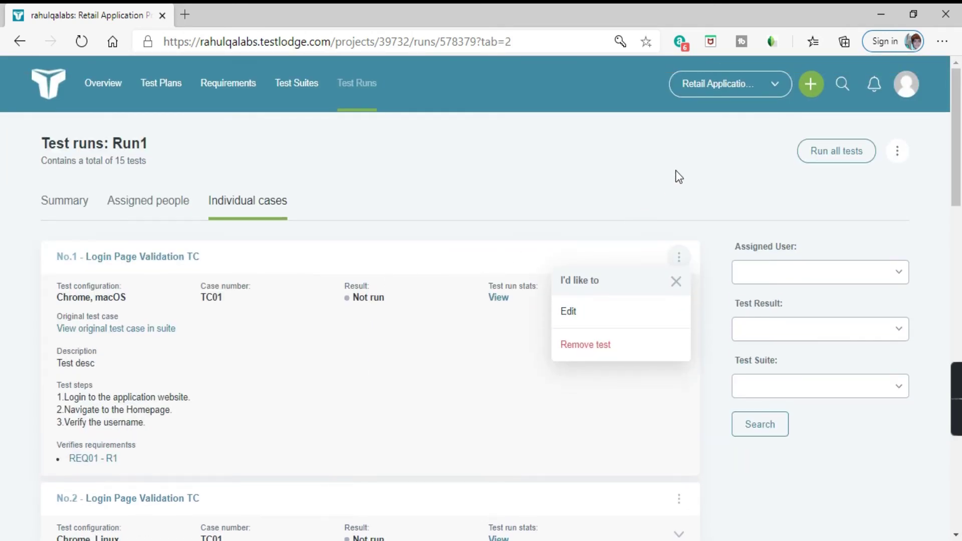
# Step: Start running all tests of Run1 and review the first test's title, description, steps and associated requirement
pyautogui.click(834, 159)
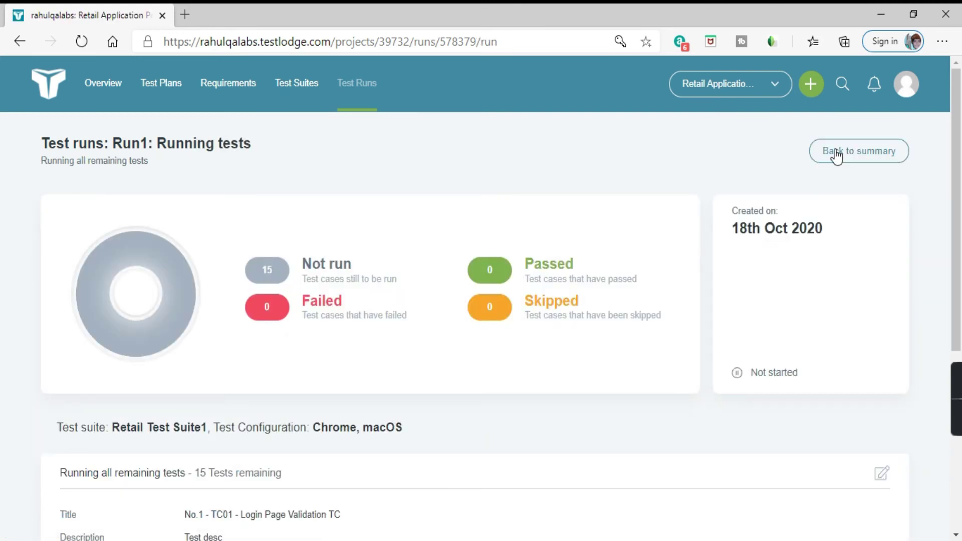
pyautogui.scroll(-6, 311, 230)
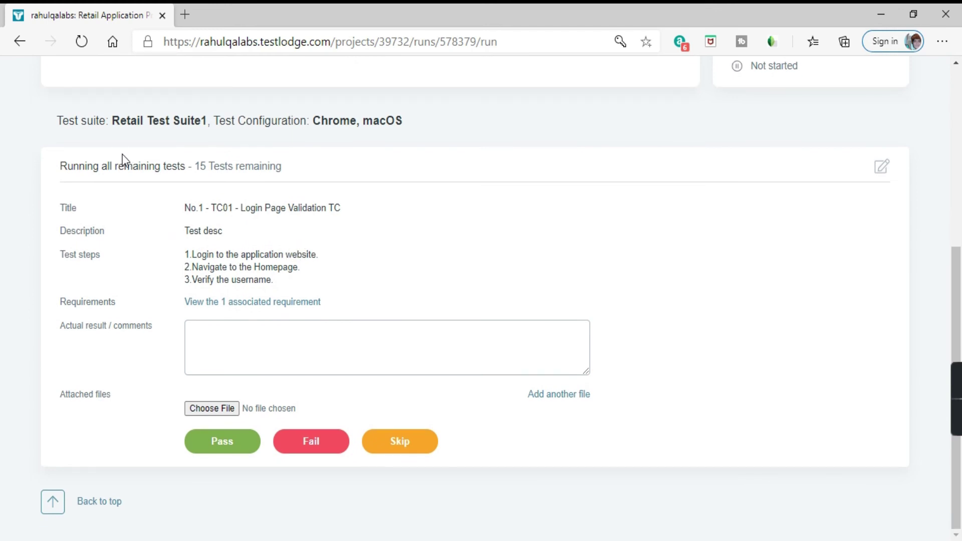
pyautogui.scroll(3, 124, 161)
pyautogui.scroll(-3, 184, 215)
pyautogui.moveTo(66, 170); pyautogui.dragTo(194, 159)
pyautogui.click(294, 177)
pyautogui.moveTo(183, 206); pyautogui.dragTo(317, 256)
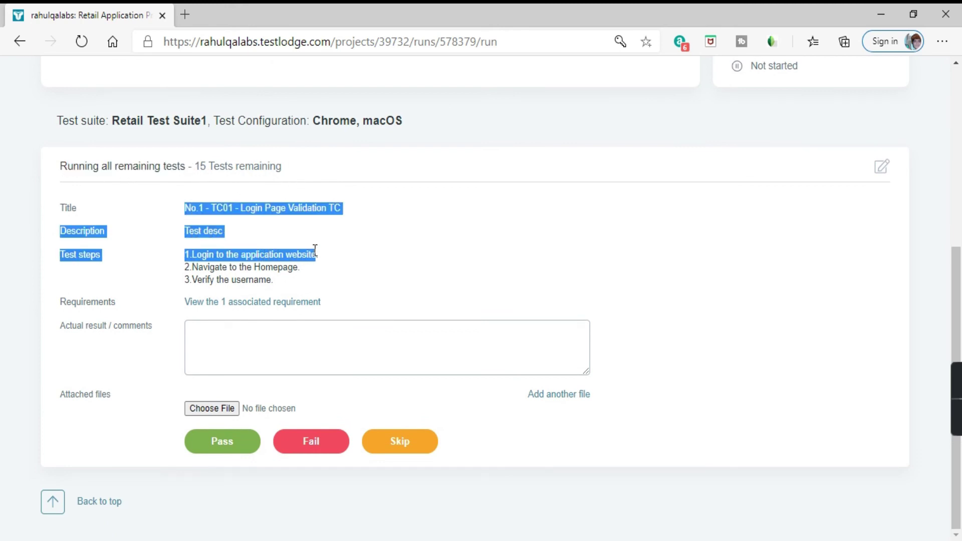
pyautogui.moveTo(347, 305); pyautogui.dragTo(148, 312)
pyautogui.click(264, 354)
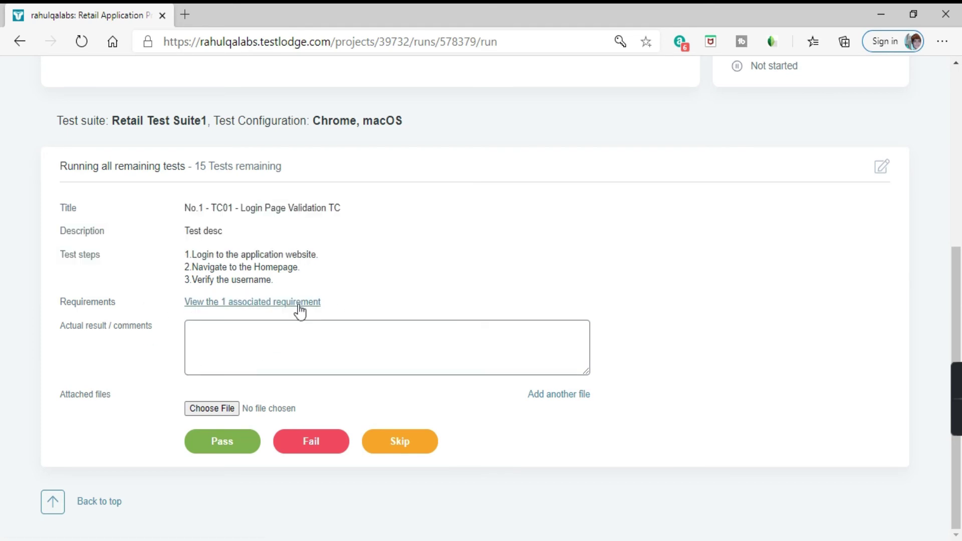
pyautogui.moveTo(290, 279); pyautogui.dragTo(172, 209)
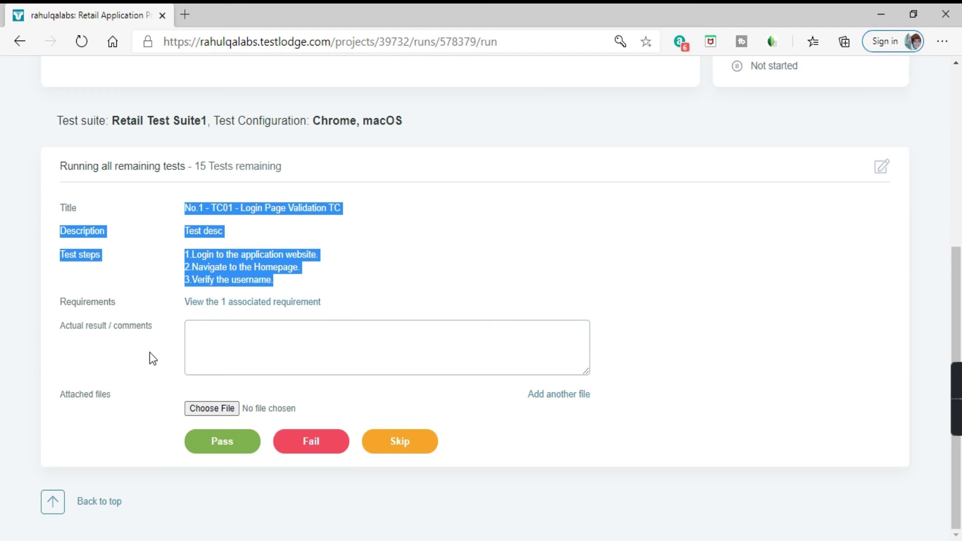
# Step: Record the actual result "working as expected" for the Chrome, macOS test and mark it as passed
pyautogui.click(218, 339)
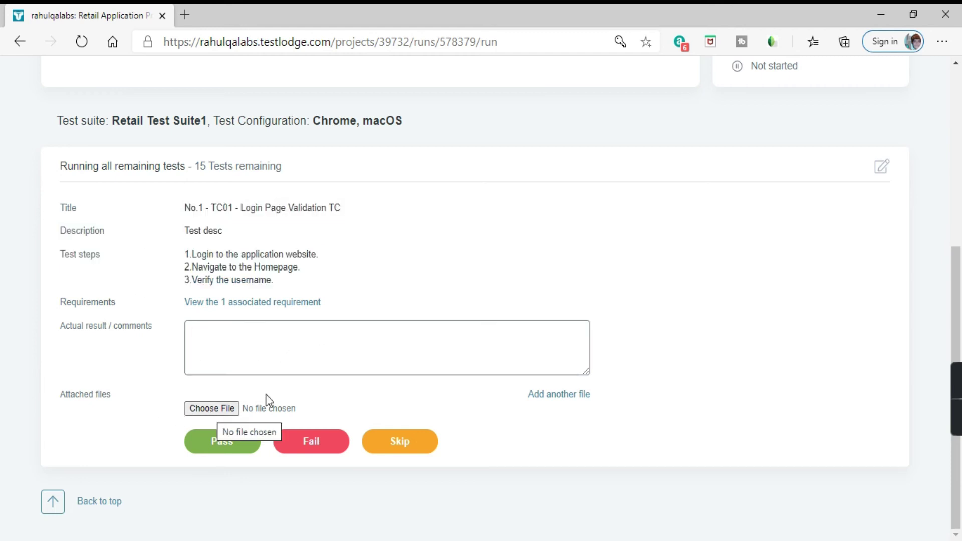
pyautogui.click(229, 342)
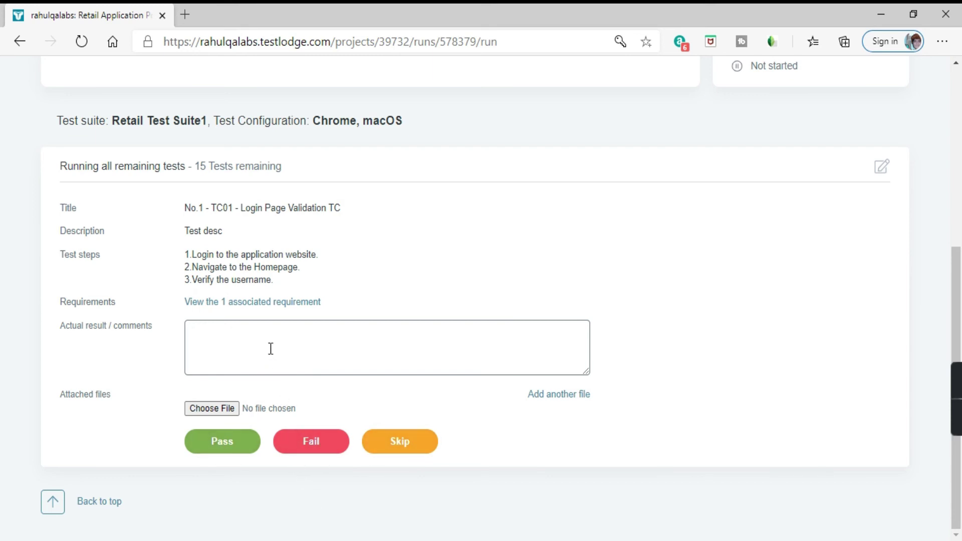
pyautogui.write('workign as expected')
pyautogui.click(225, 333)
pyautogui.press('BackSpace')
pyautogui.write('ng')
pyautogui.press('BackSpace')
pyautogui.press('BackSpace')
pyautogui.press('BackSpace')
pyautogui.press('BackSpace')
pyautogui.write('ing')
pyautogui.click(716, 284)
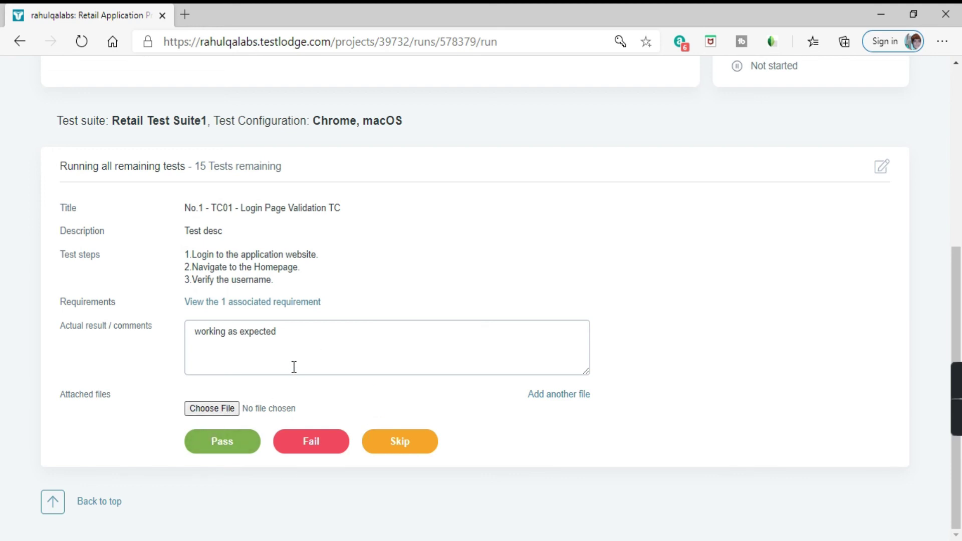
pyautogui.click(230, 451)
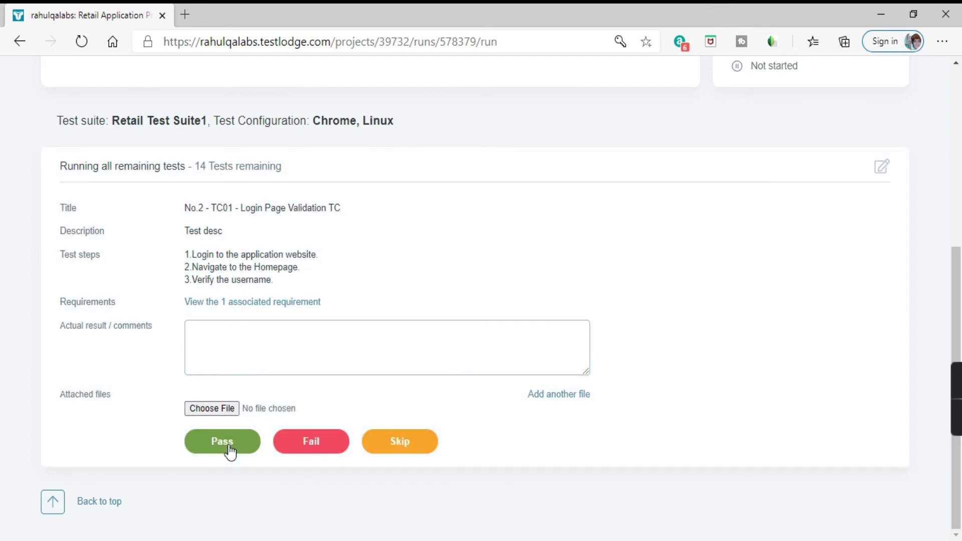
# Step: Check how many tests remain and look over the second test, for the Chrome, Linux configuration
pyautogui.moveTo(198, 165); pyautogui.dragTo(290, 171)
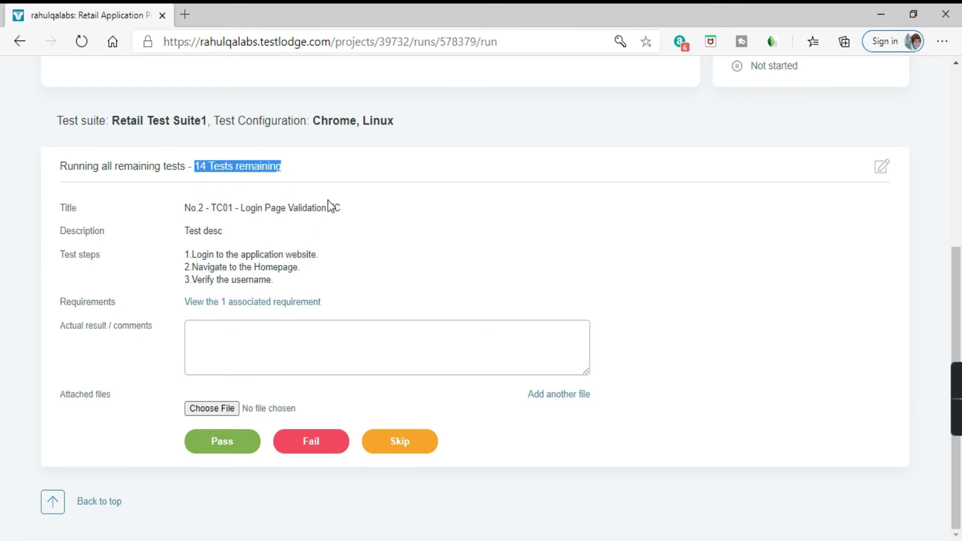
pyautogui.scroll(2, 322, 344)
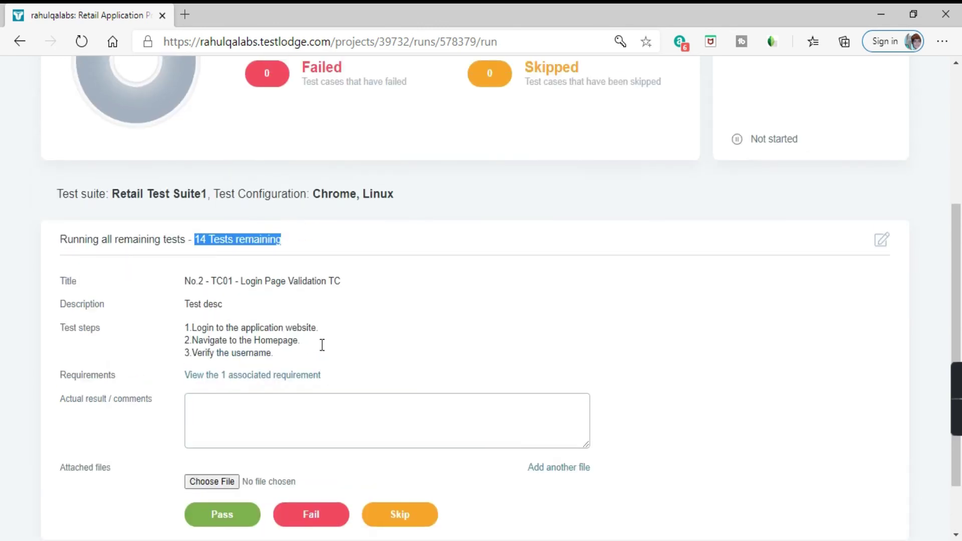
pyautogui.scroll(-2, 371, 341)
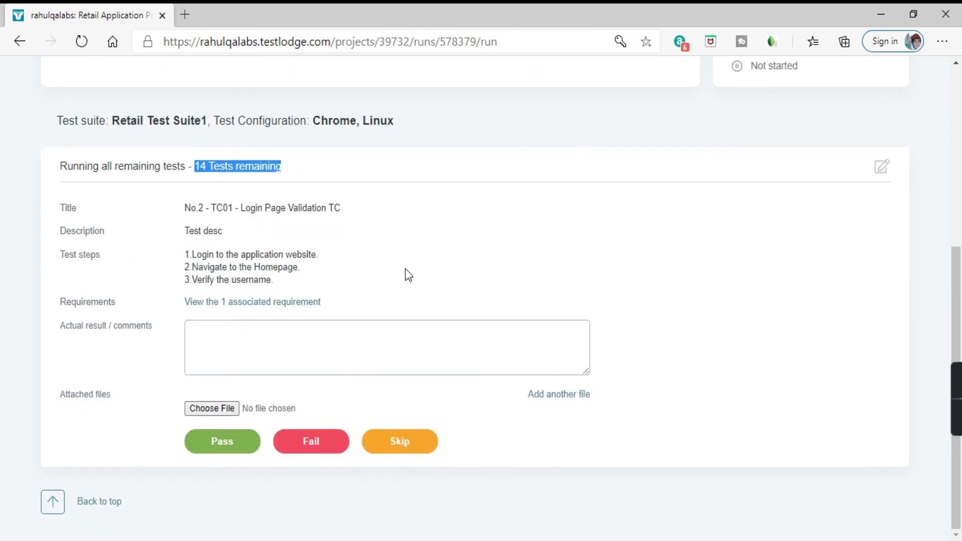
pyautogui.click(410, 284)
pyautogui.click(211, 334)
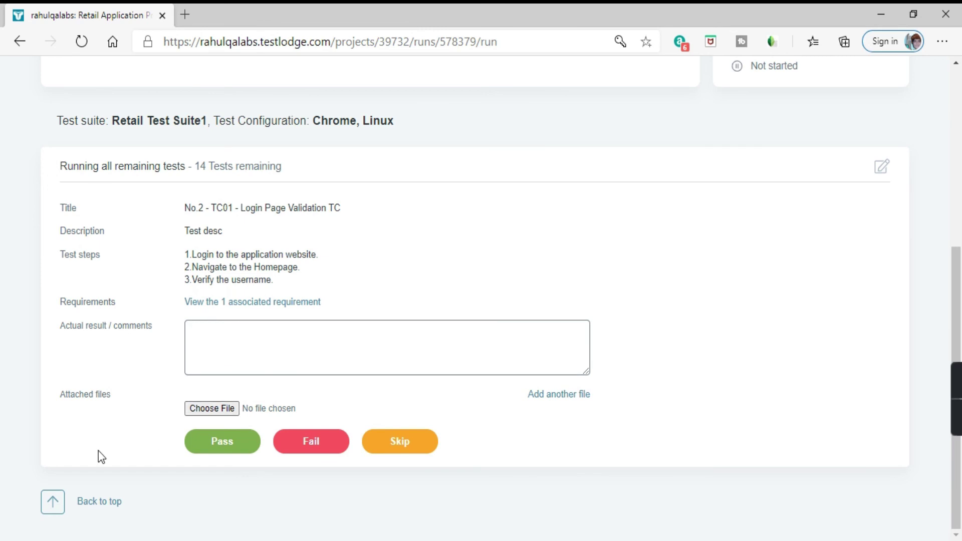
pyautogui.click(224, 457)
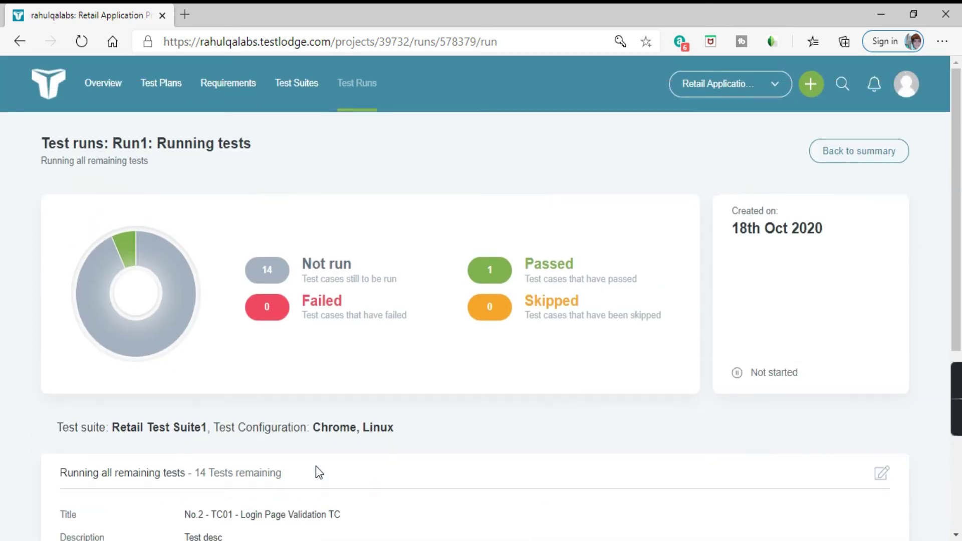
# Step: Examine the run's progress chart and its counts of not run, passed, failed and skipped test cases
pyautogui.scroll(-4, 362, 290)
pyautogui.scroll(4, 370, 344)
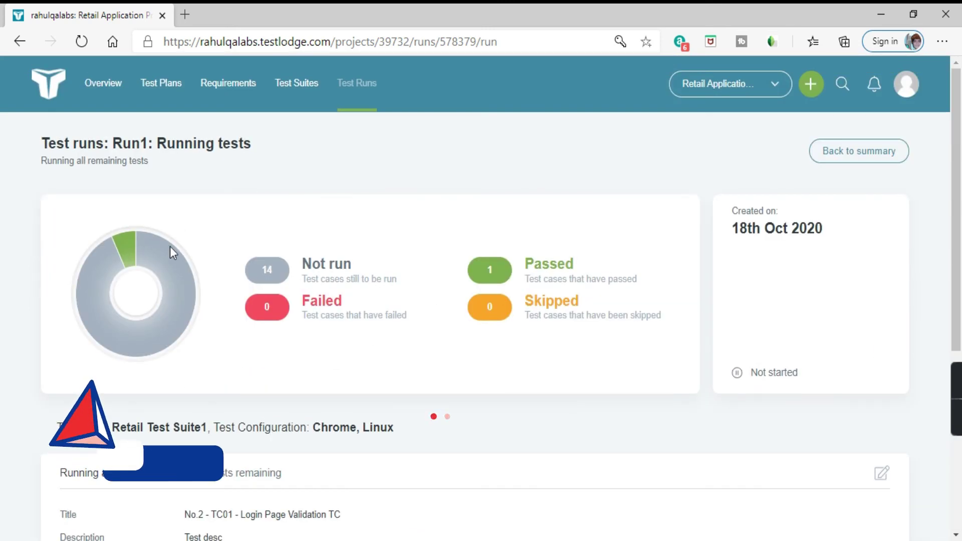
pyautogui.moveTo(137, 252)
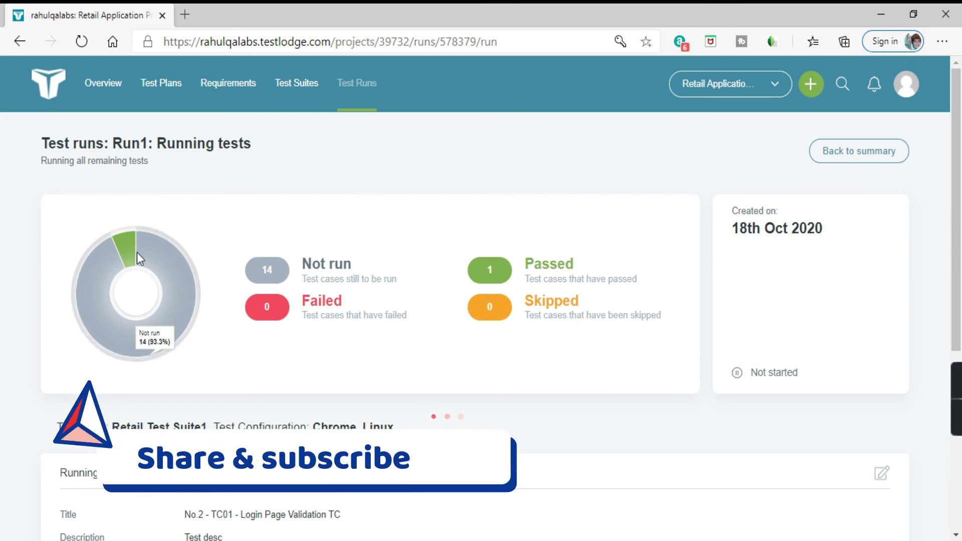
pyautogui.moveTo(352, 269); pyautogui.dragTo(291, 262)
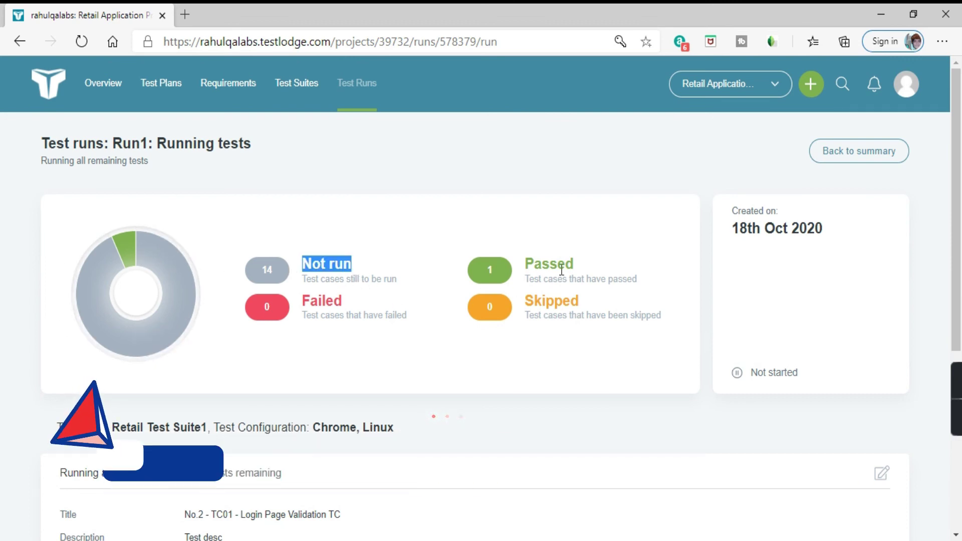
pyautogui.moveTo(584, 266); pyautogui.dragTo(522, 264)
pyautogui.moveTo(363, 302); pyautogui.dragTo(301, 300)
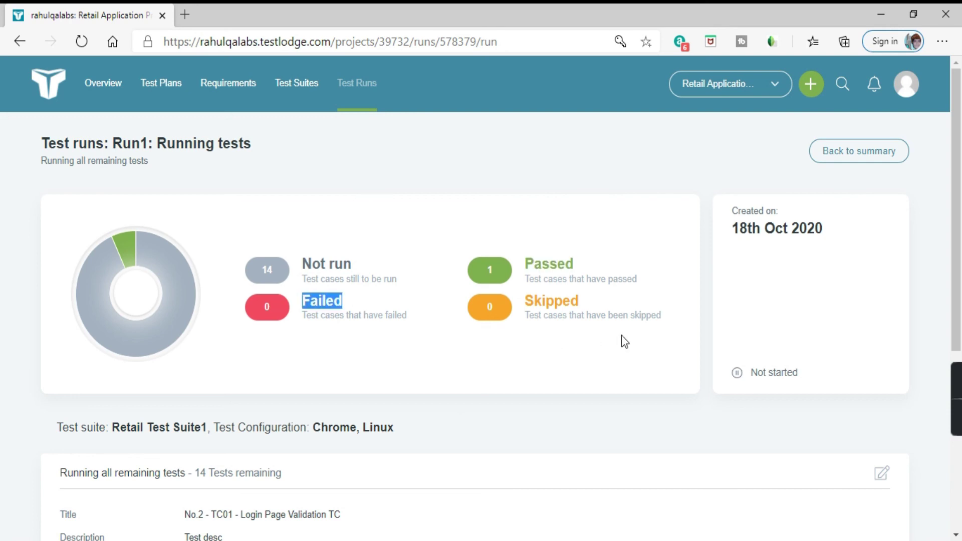
pyautogui.moveTo(584, 301); pyautogui.dragTo(523, 301)
# Step: Record the actual result "not working as expected" for the Chrome, Linux test and mark it as failed
pyautogui.scroll(-6, 444, 300)
pyautogui.click(268, 336)
pyautogui.write('not workin')
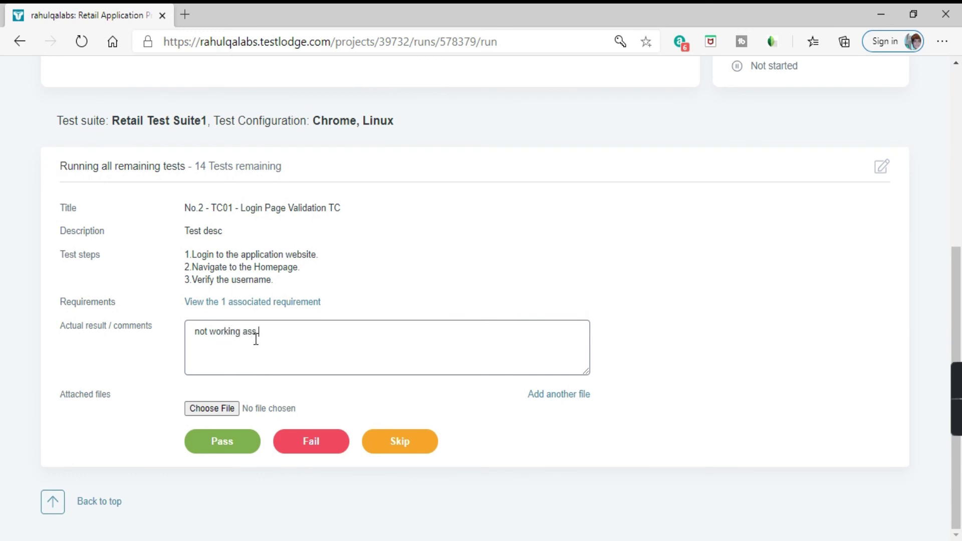
pyautogui.write('g as expected')
pyautogui.click(297, 446)
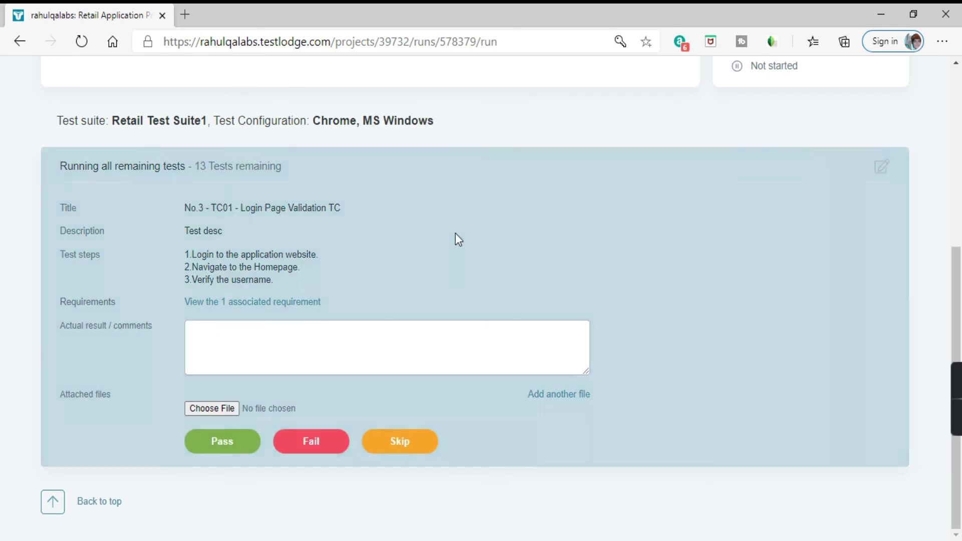
# Step: Check the failed count in the run's progress overview and return to the Run1 summary
pyautogui.scroll(6, 449, 275)
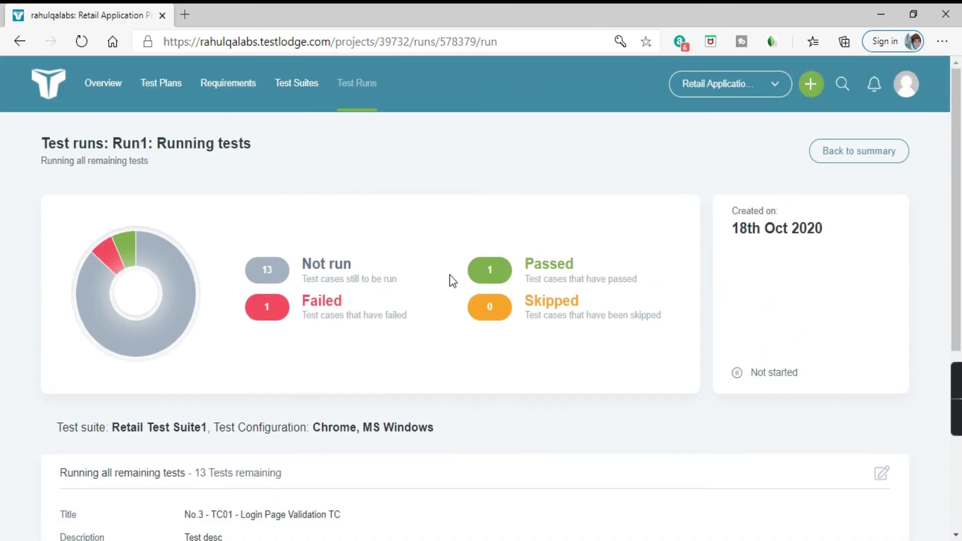
pyautogui.doubleClick(278, 310)
pyautogui.click(370, 355)
pyautogui.click(870, 159)
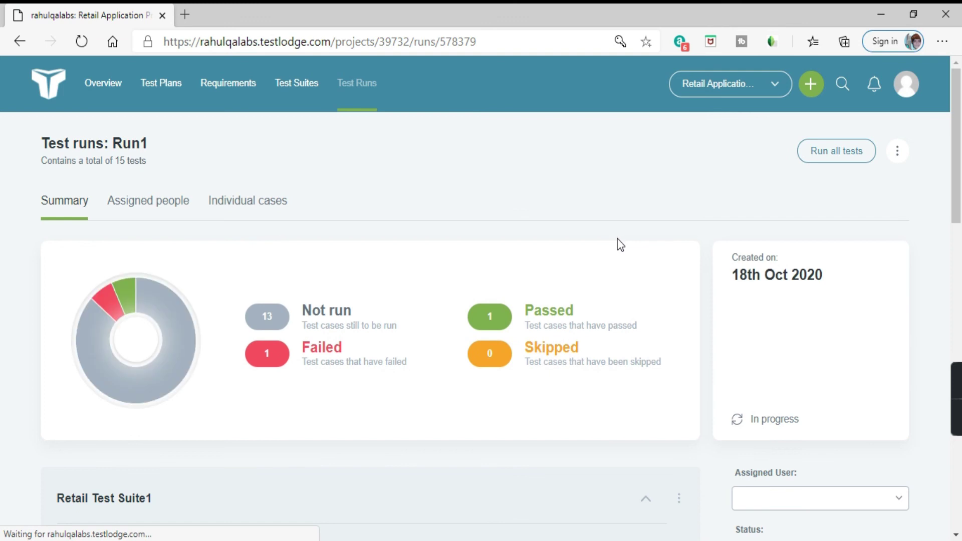
# Step: Review the execution status of each configuration in Retail Test Suite1 and the overall result counts on the Run1 summary
pyautogui.scroll(-8, 570, 228)
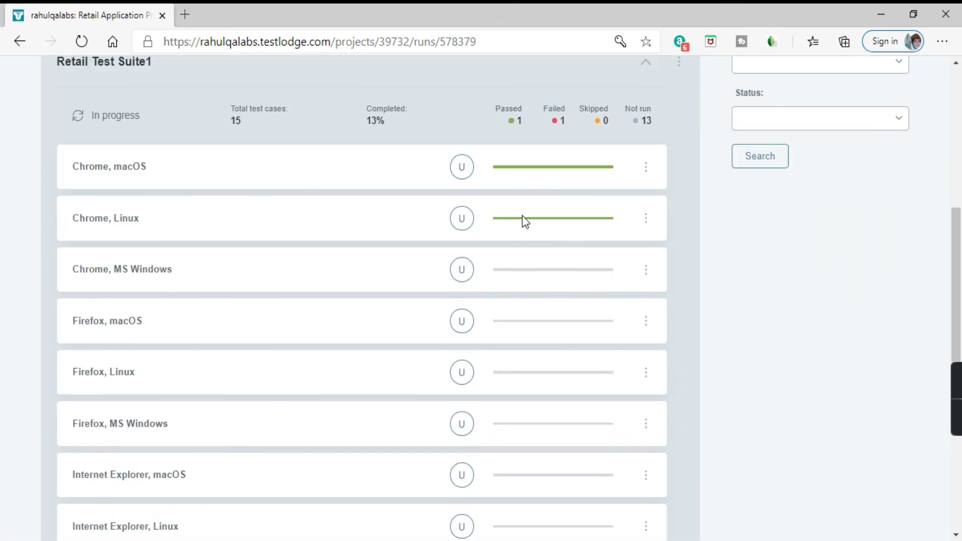
pyautogui.scroll(-10, 521, 241)
pyautogui.scroll(18, 523, 244)
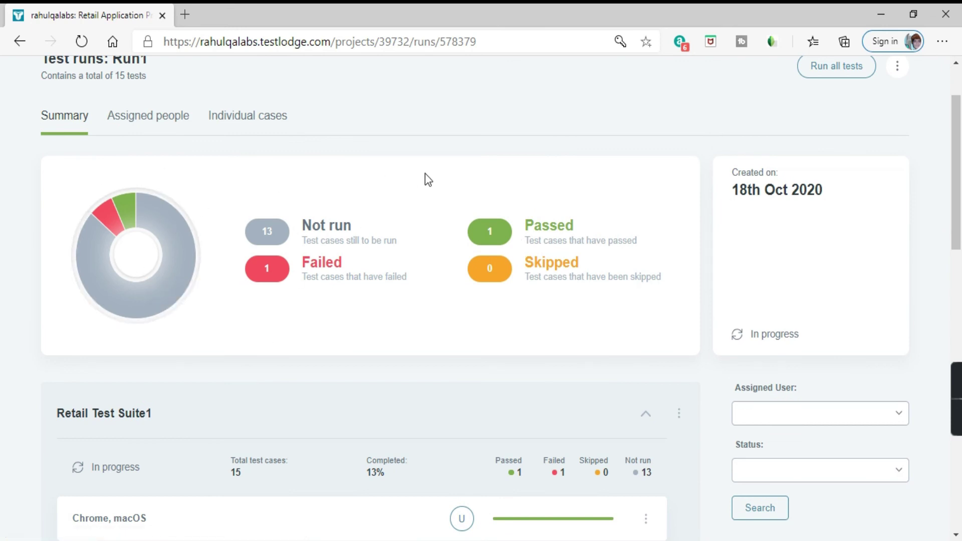
pyautogui.scroll(2, 425, 173)
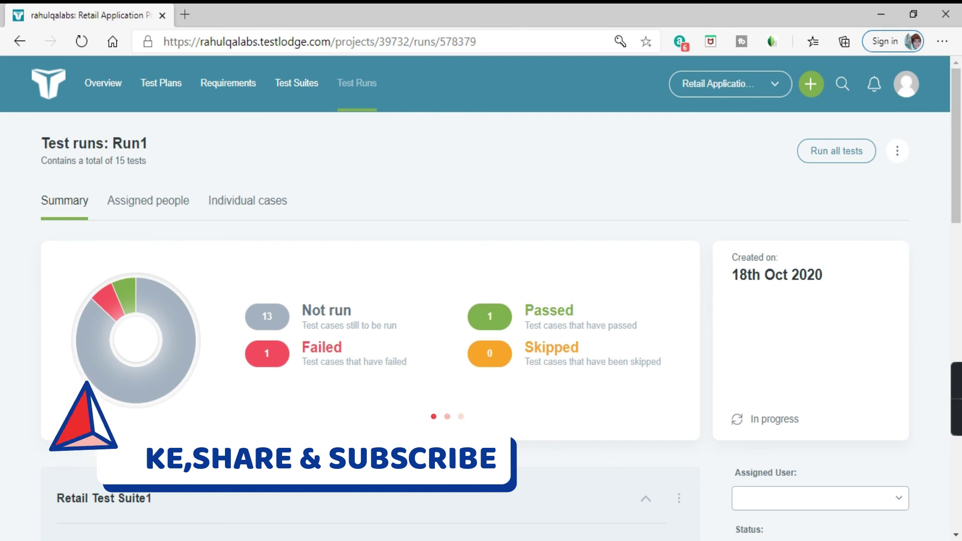
pyautogui.moveTo(955, 392)
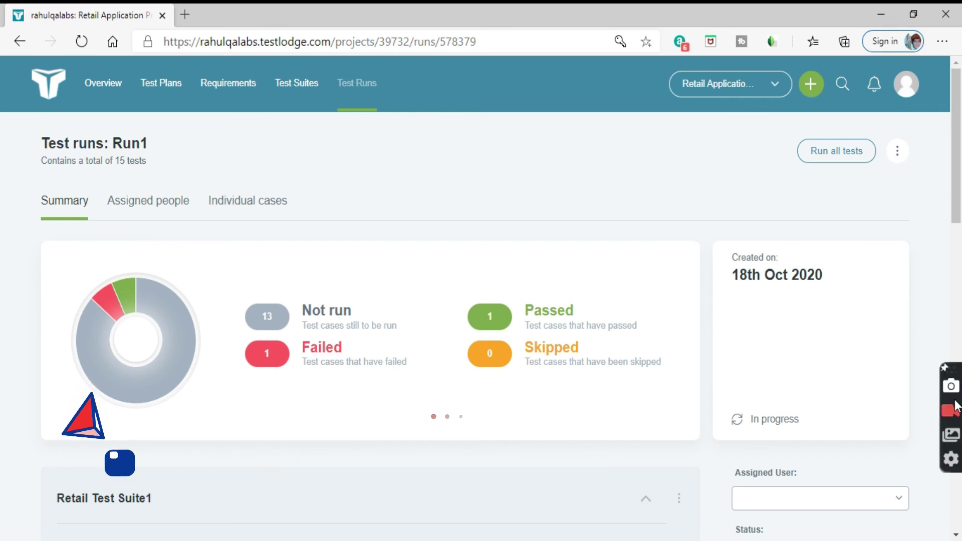